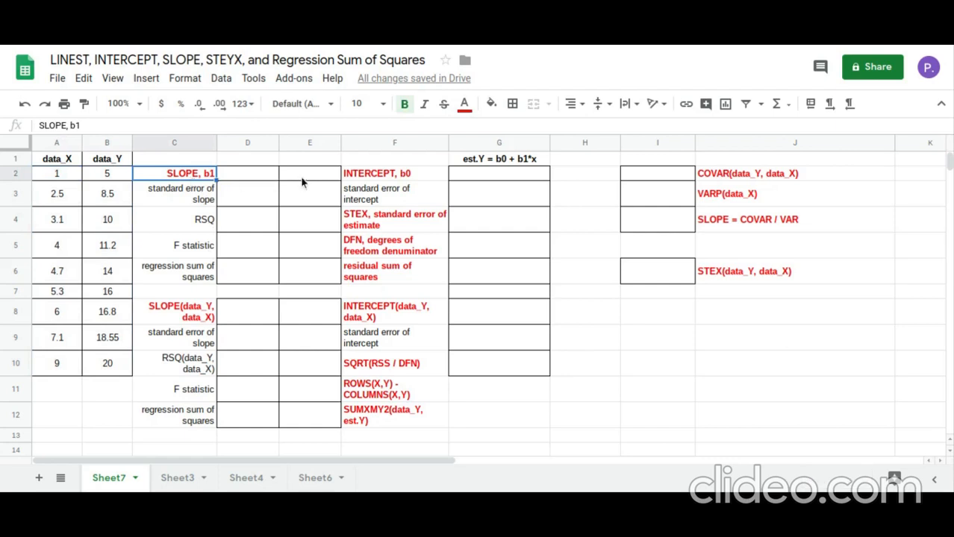
Review the red labels for the intercept, standard error of estimate, degrees of freedom, residual sum of squares, COVAR, VARP, SLOPE and STEX cells
left_click(361, 176)
left_click(362, 221)
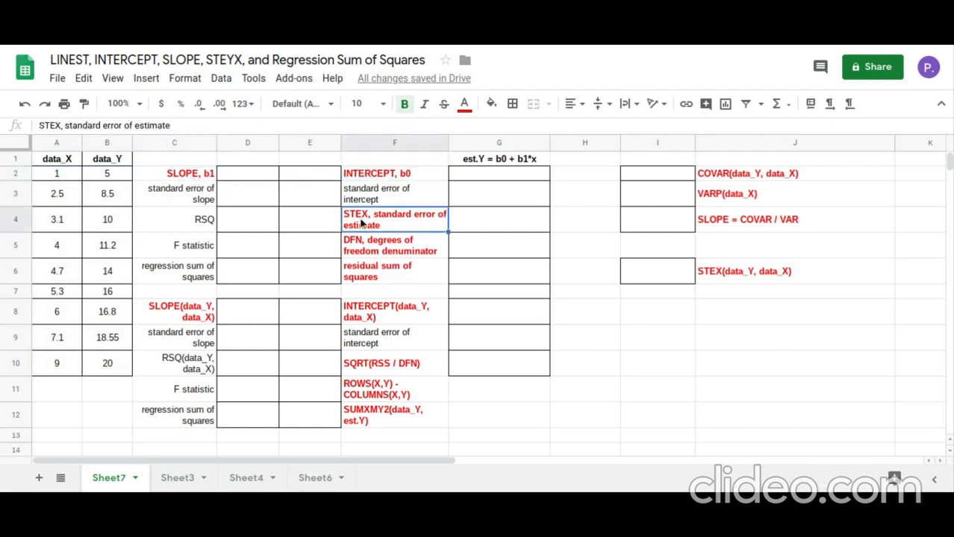
left_click(374, 253)
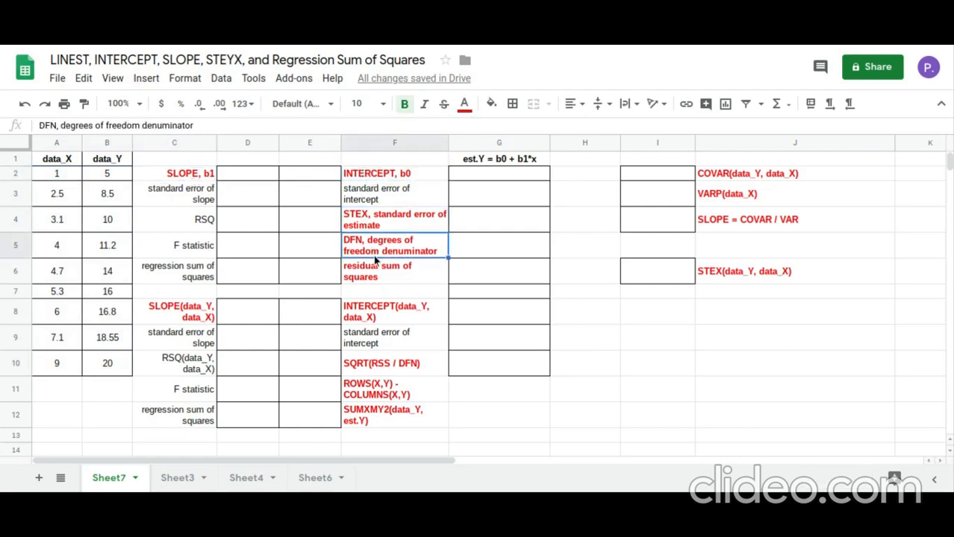
left_click(375, 280)
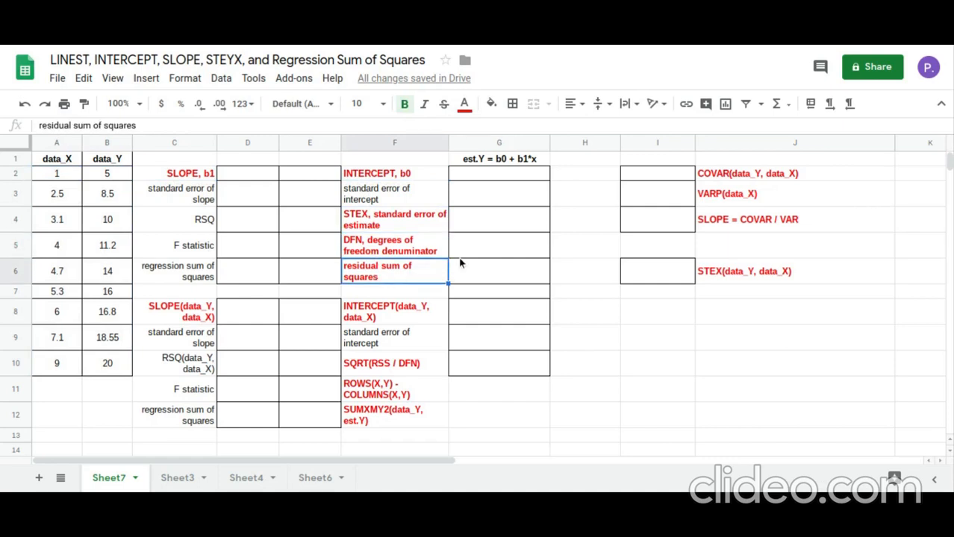
left_click(707, 222)
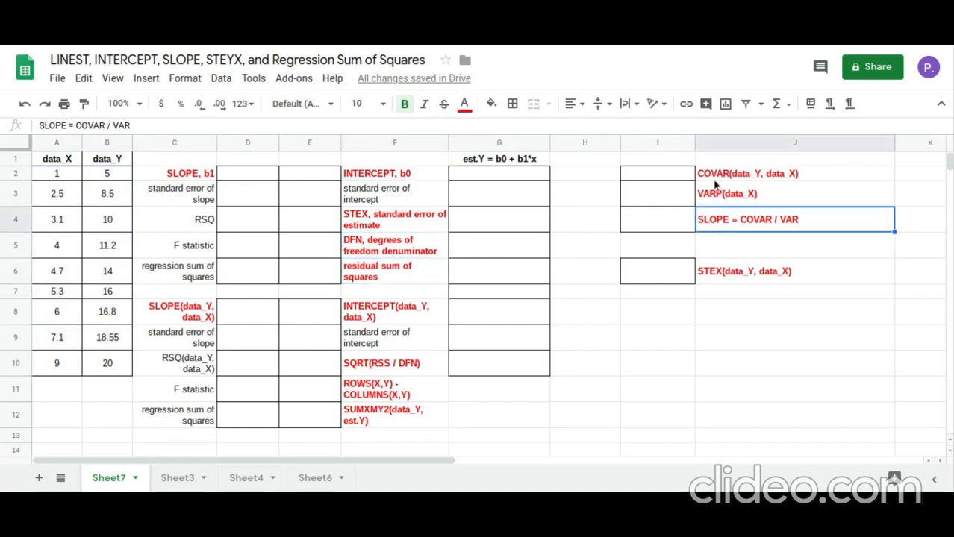
left_click(714, 174)
left_click(714, 198)
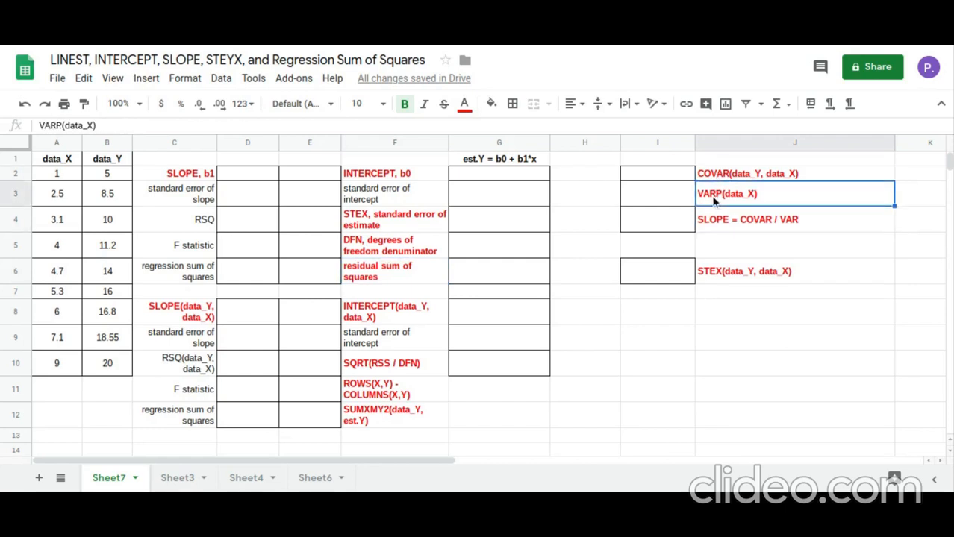
left_click(728, 276)
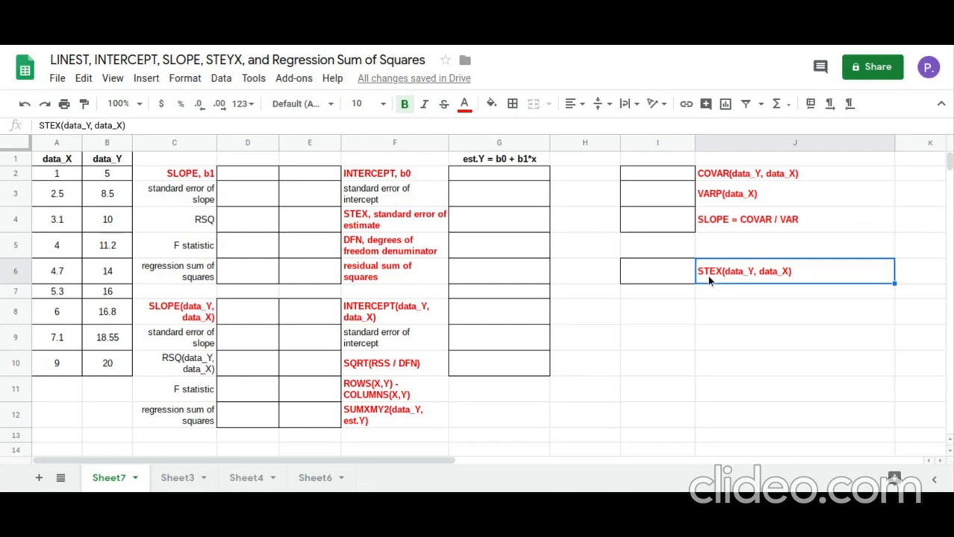
Enter =LINEST(B2:B10,A2:A10,1,1) in cell D2 to generate the full regression statistics for data_Y against data_X
left_click(222, 174)
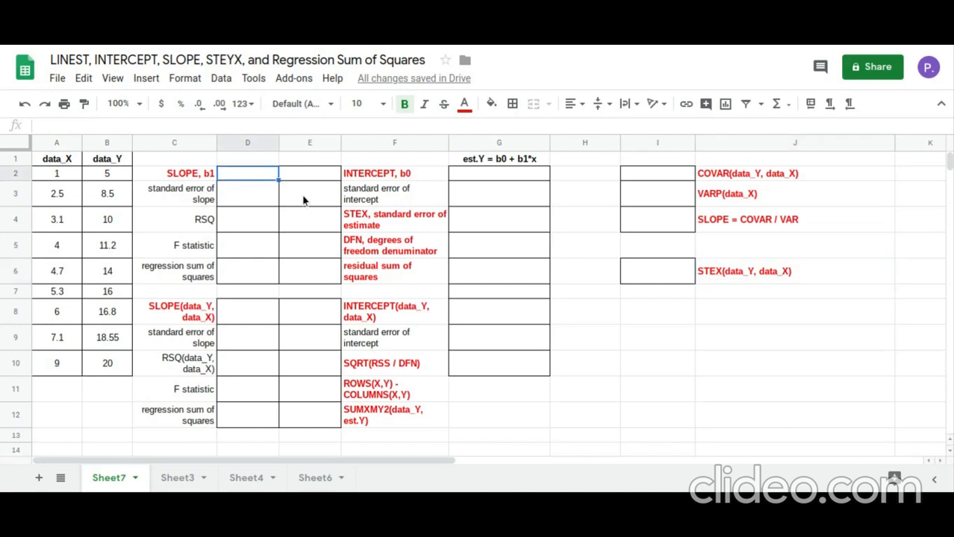
type("=linest")
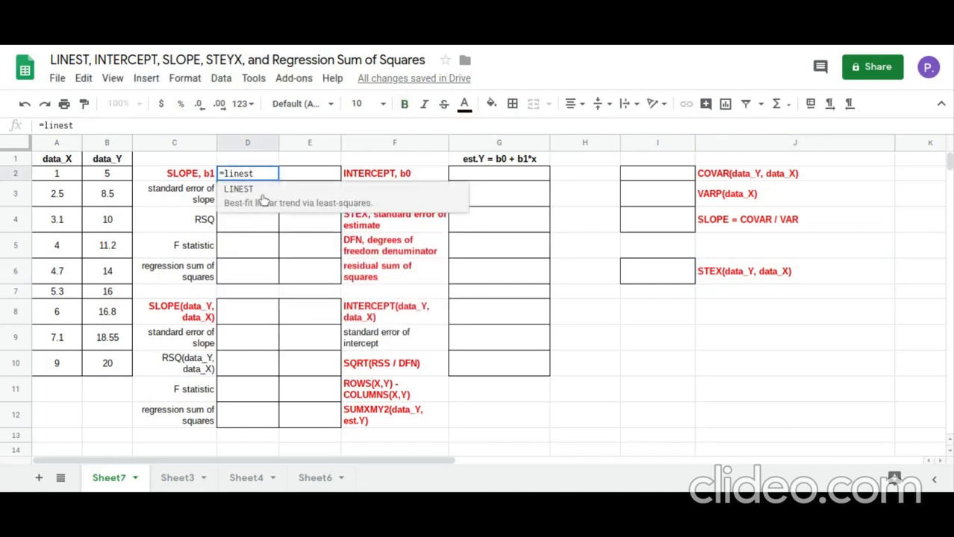
left_click(261, 199)
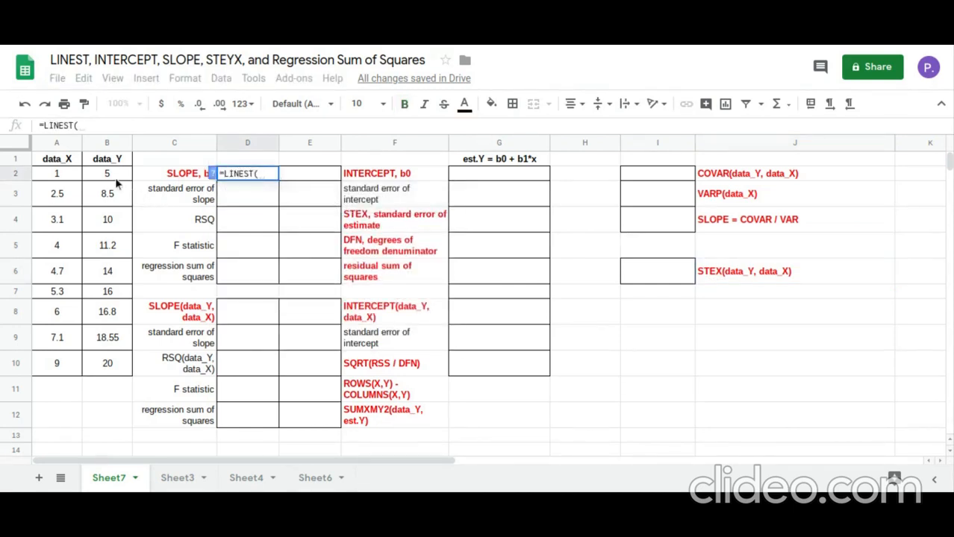
left_click_drag(115, 178, 106, 373)
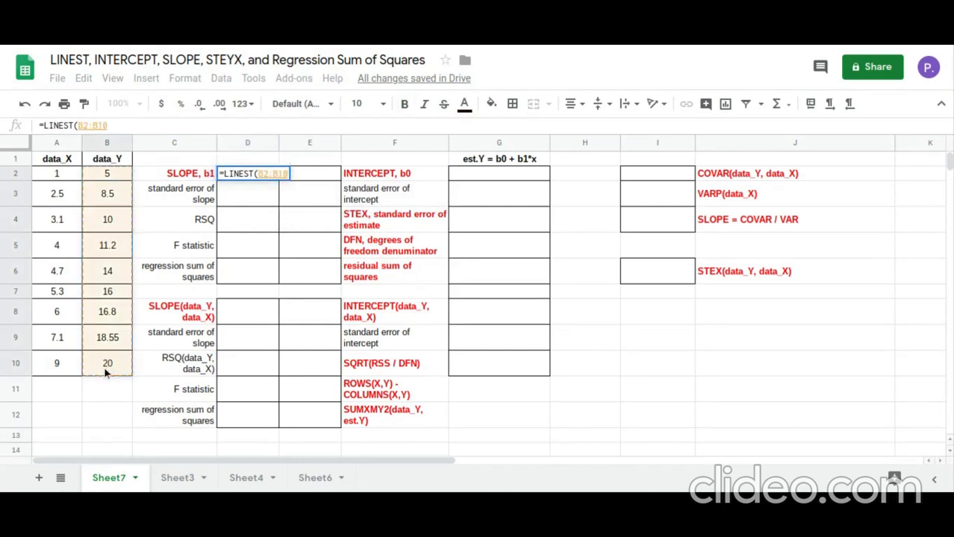
type(",")
left_click_drag(71, 180, 63, 372)
type(",")
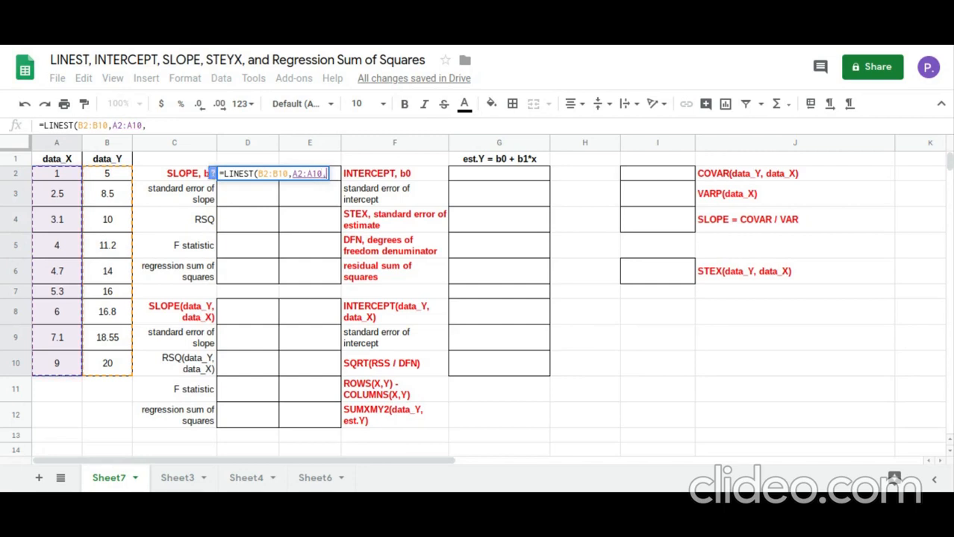
type("1,1)")
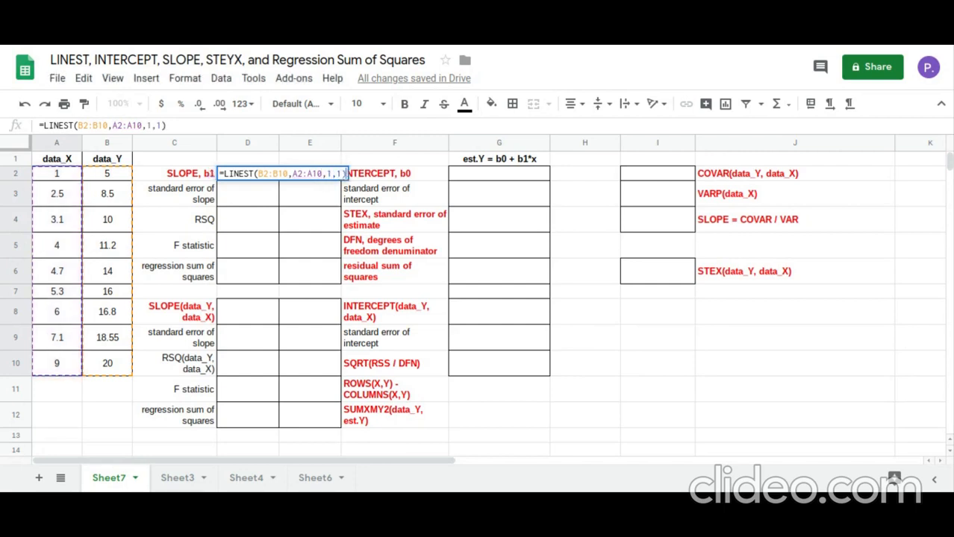
key("Return")
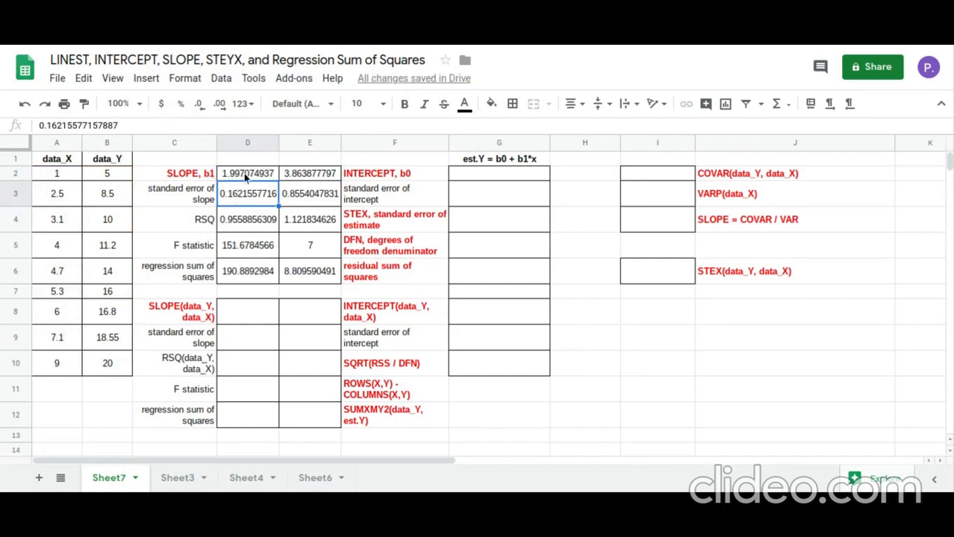
Inspect the slope, intercept, standard error of estimate, degrees of freedom and residual sum of squares in the LINEST output
left_click(263, 174)
left_click(297, 175)
left_click(301, 222)
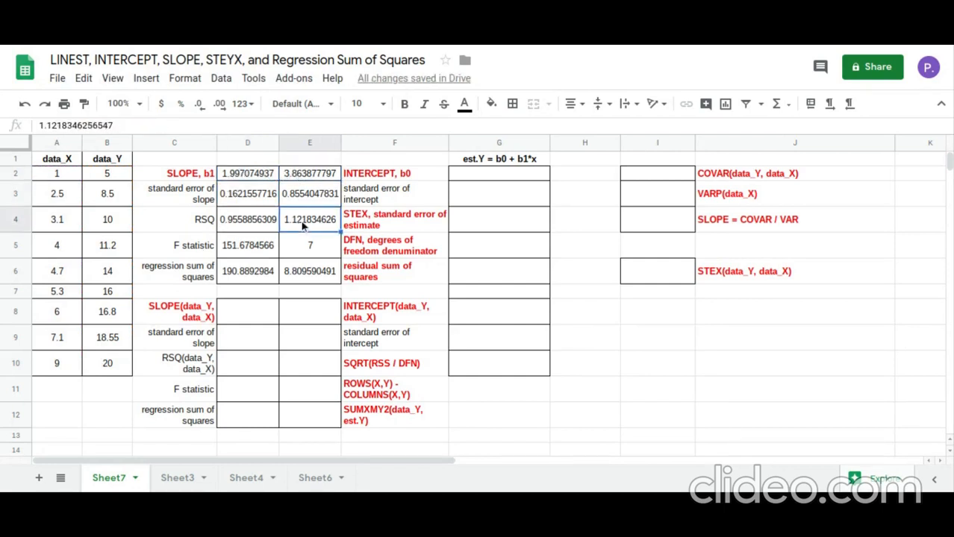
left_click(303, 247)
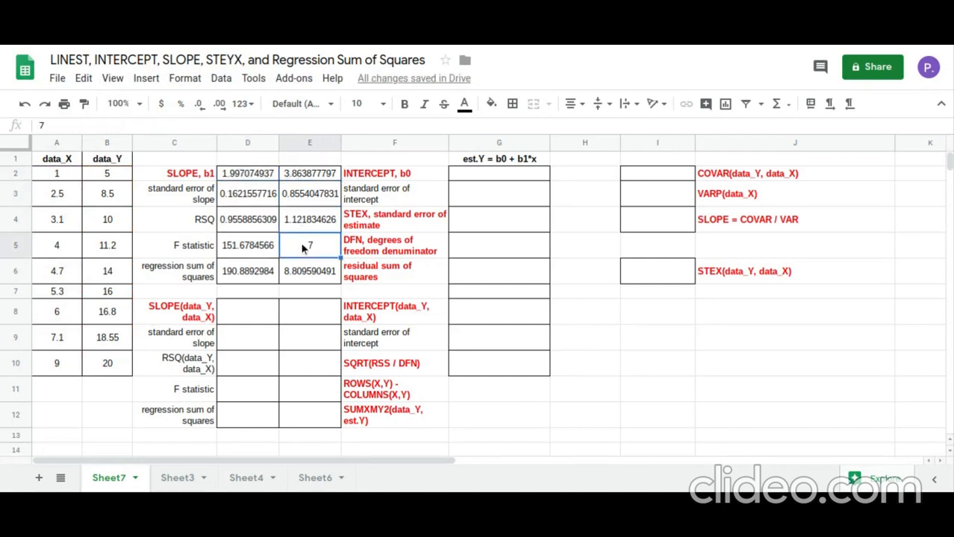
left_click(307, 273)
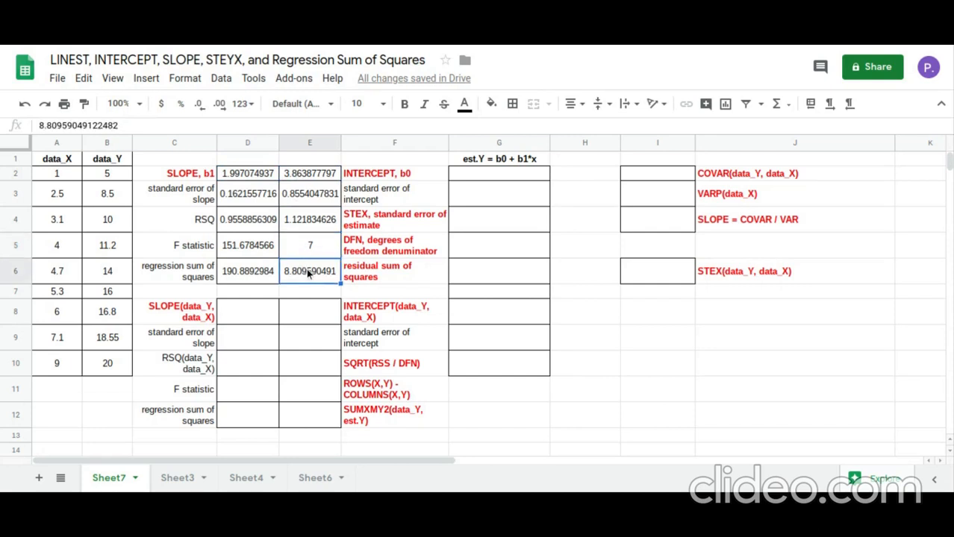
Calculate the regression slope in cell D8 with =SLOPE(B2:B10,A2:A10)
left_click(259, 315)
type("=slo")
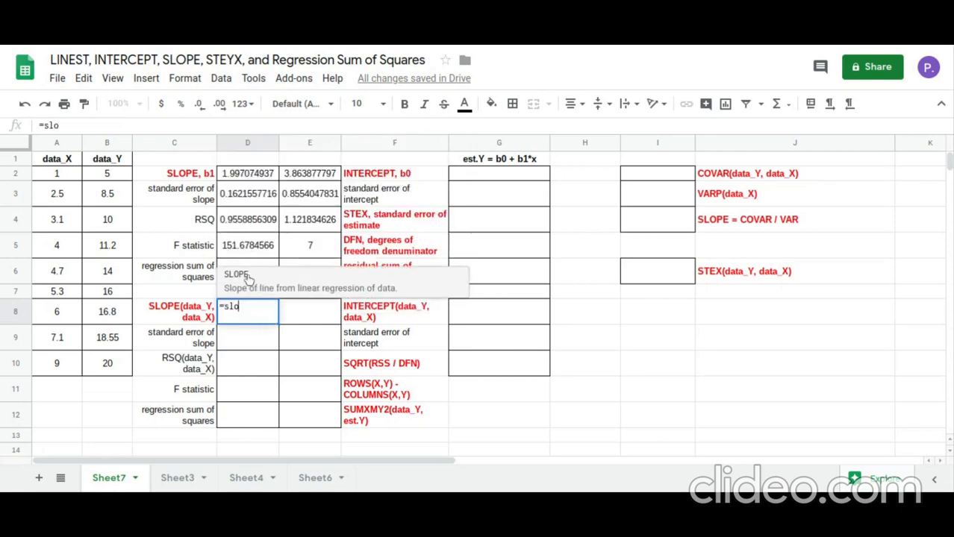
key("Tab")
left_click(117, 178)
left_click_drag(117, 185, 107, 365)
type(",")
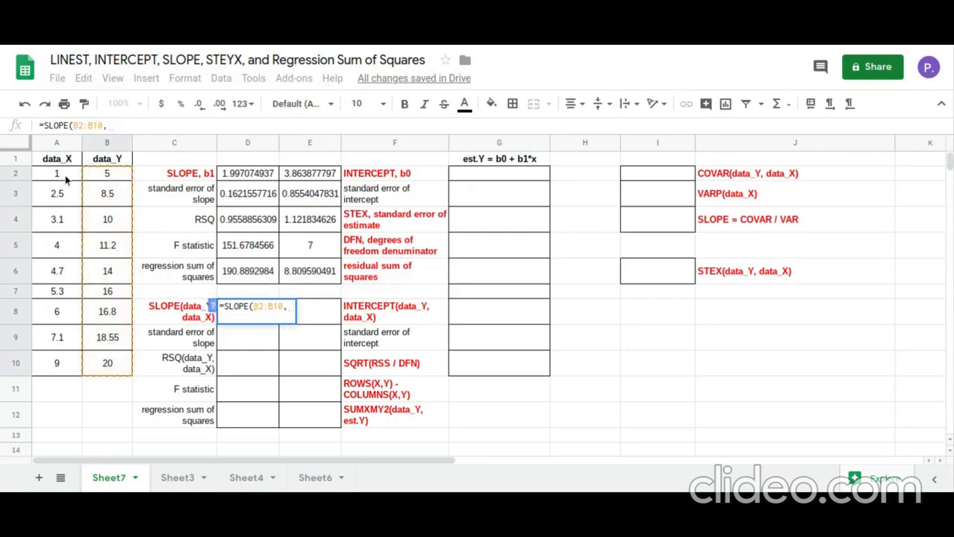
left_click_drag(65, 176, 61, 373)
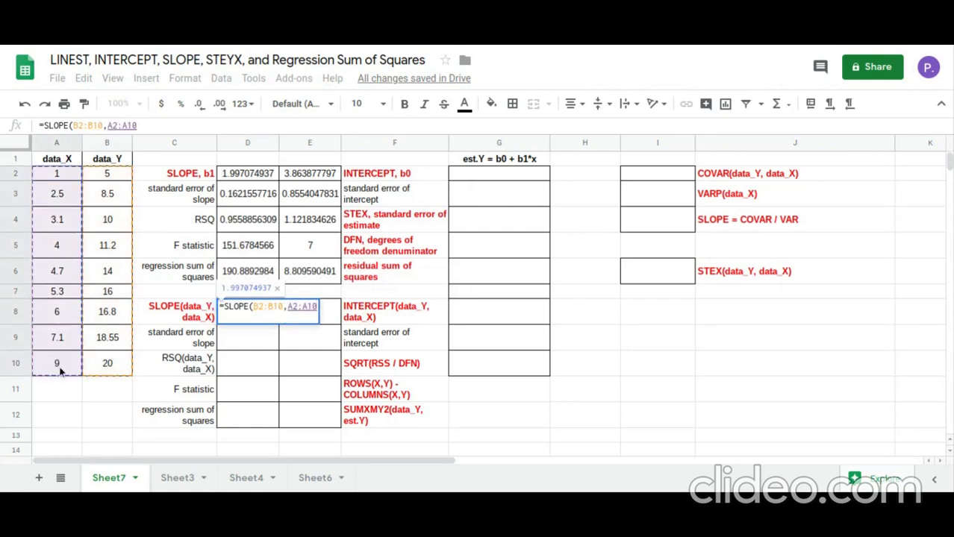
key("Return")
Calculate the regression intercept in cell E8 with =INTERCEPT(B2:B10,A2:A10)
left_click(315, 323)
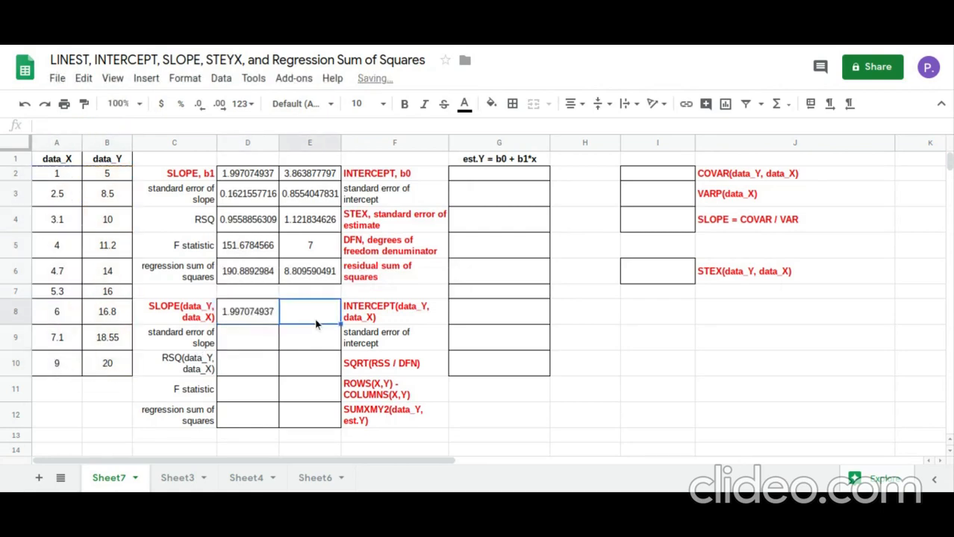
type("=inter")
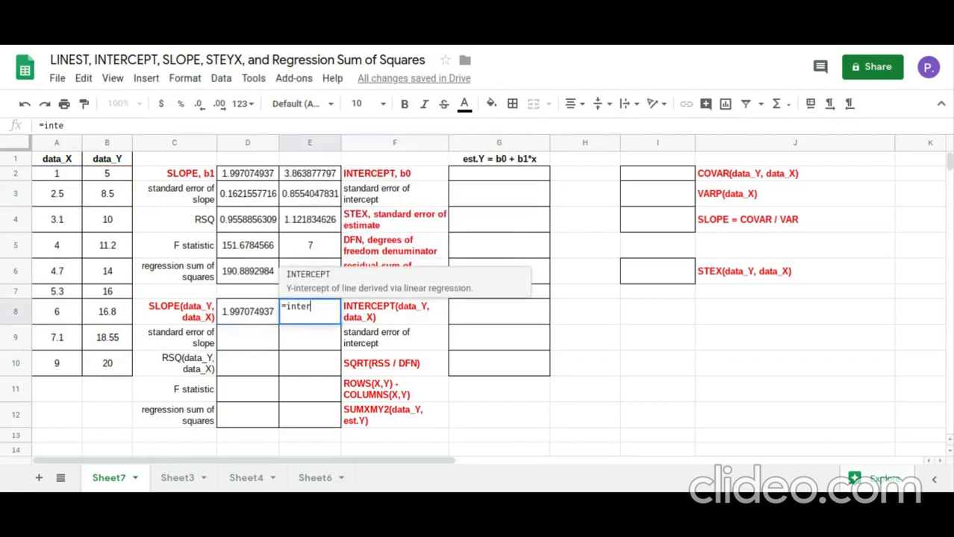
left_click(337, 286)
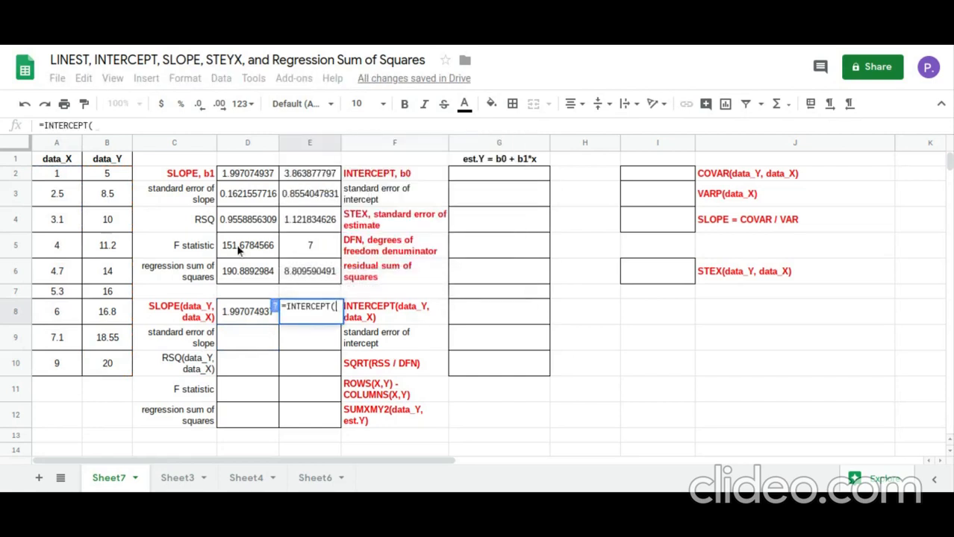
left_click_drag(126, 181, 116, 376)
type(",")
left_click_drag(73, 178, 71, 365)
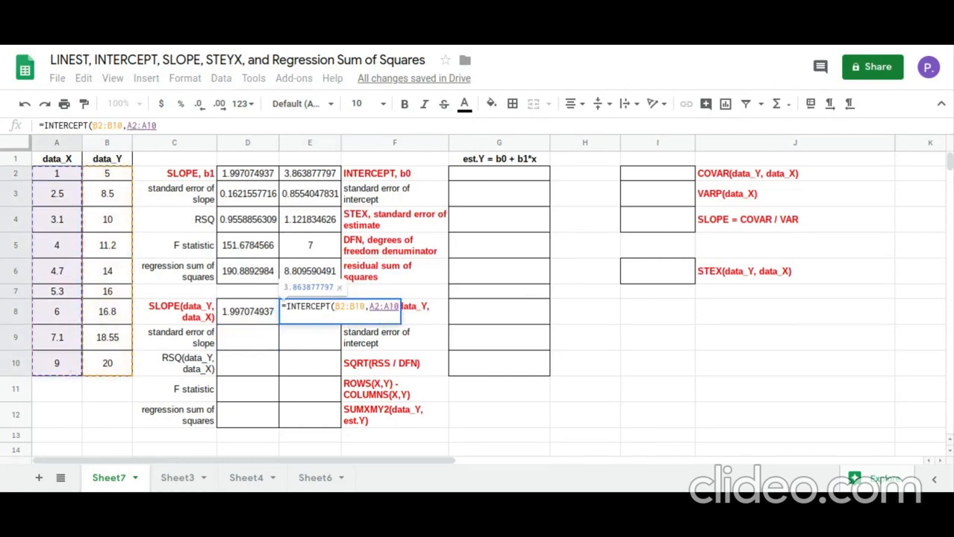
key("Return")
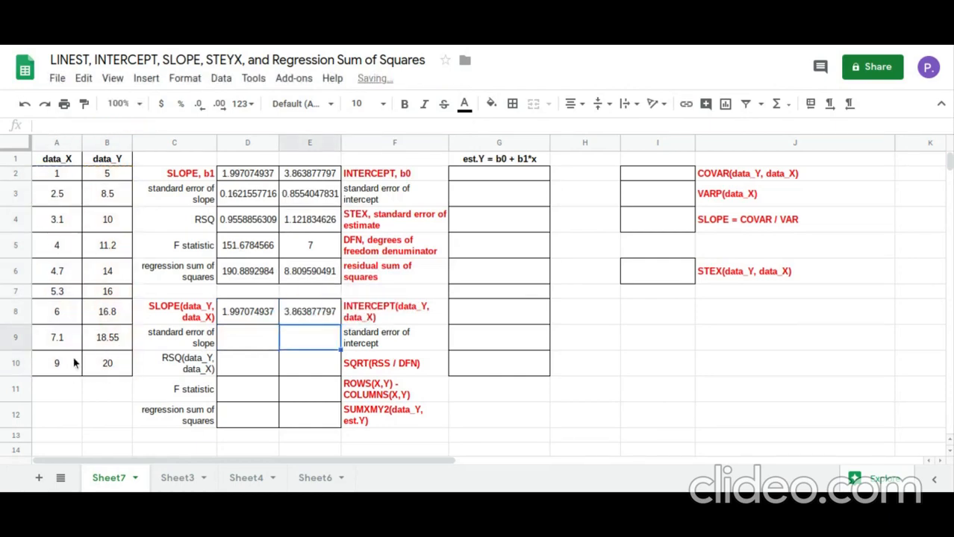
Calculate the covariance of data_Y and data_X in cell I2 with =COVAR(B2:B10,A2:A10)
left_click(667, 227)
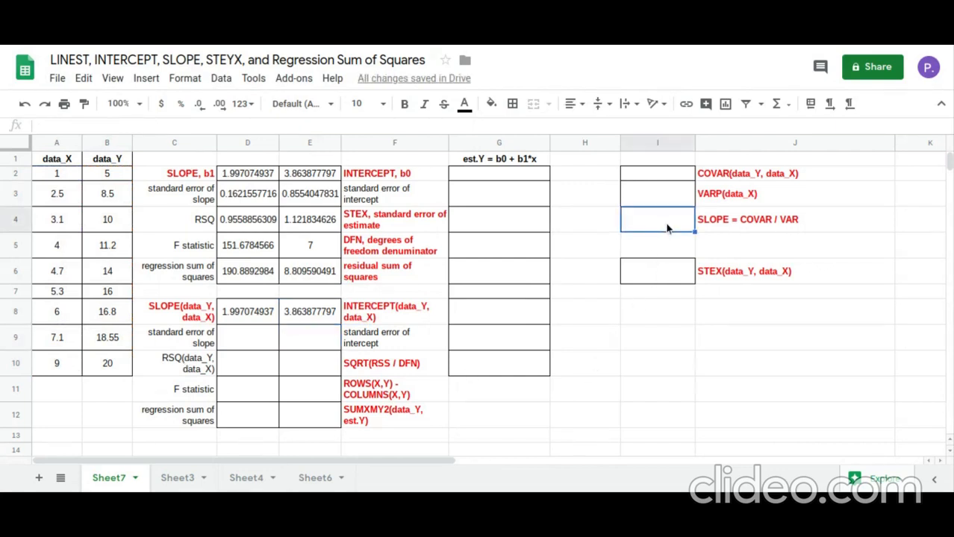
left_click(748, 222)
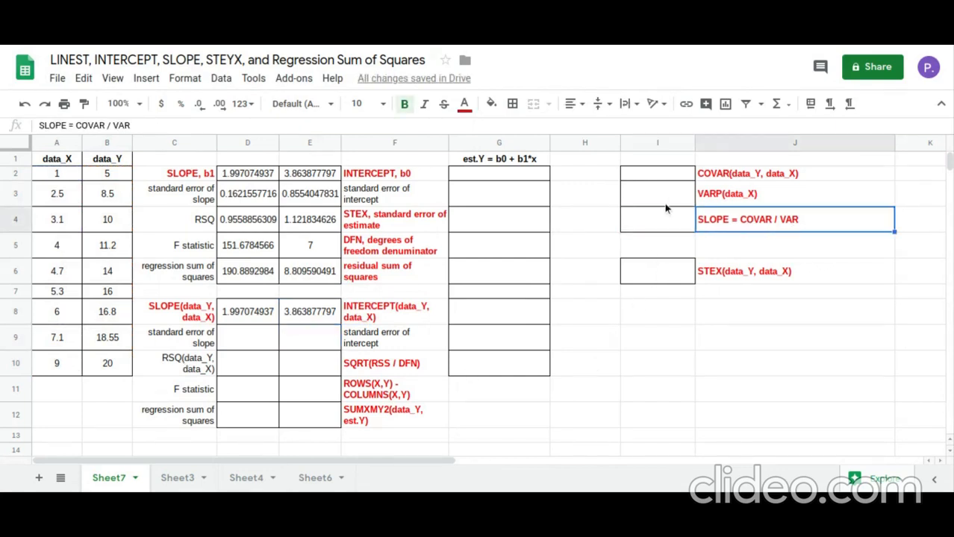
left_click(674, 175)
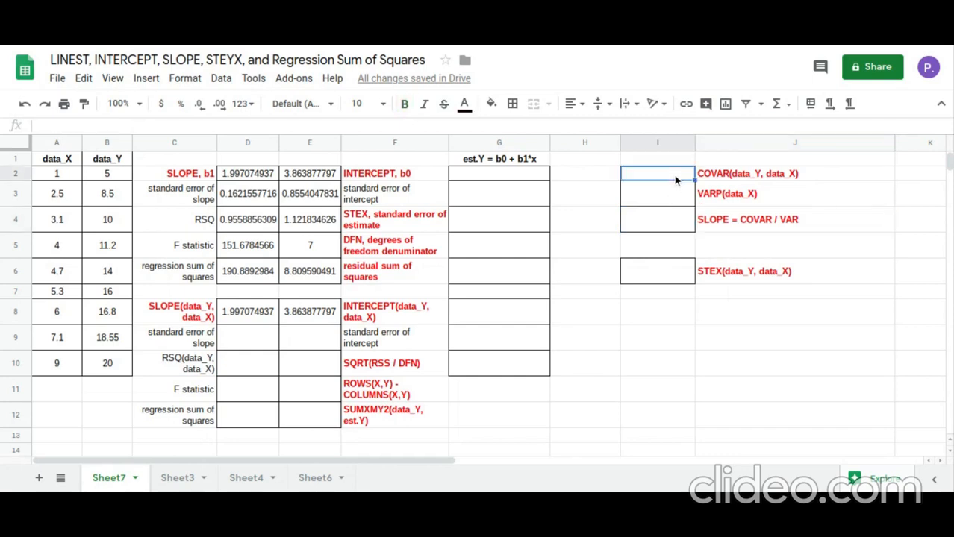
type("=cov")
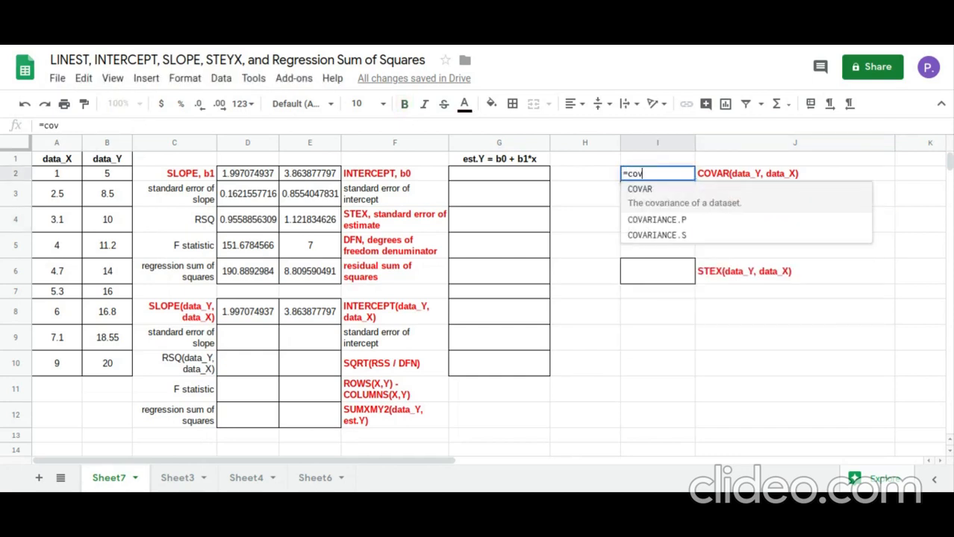
left_click(660, 200)
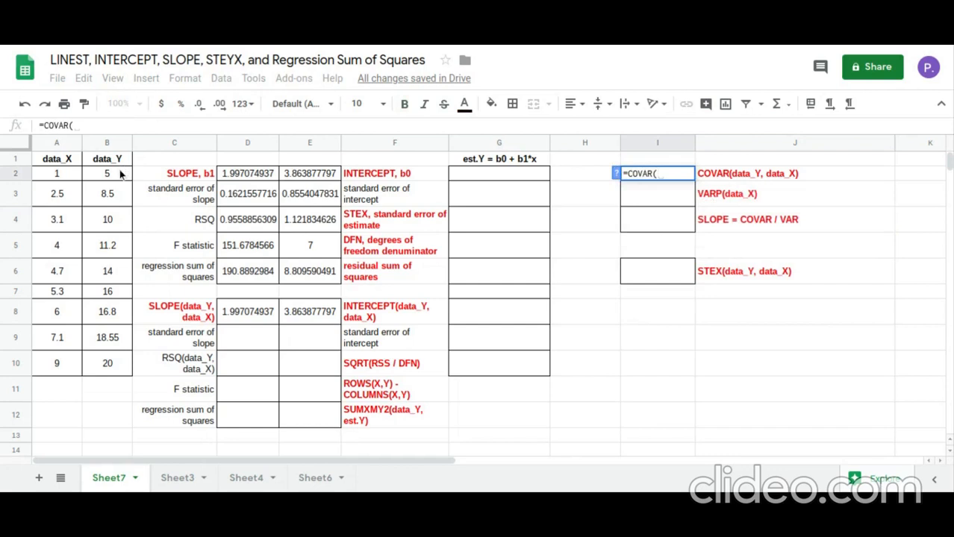
left_click_drag(120, 174, 112, 364)
type(",")
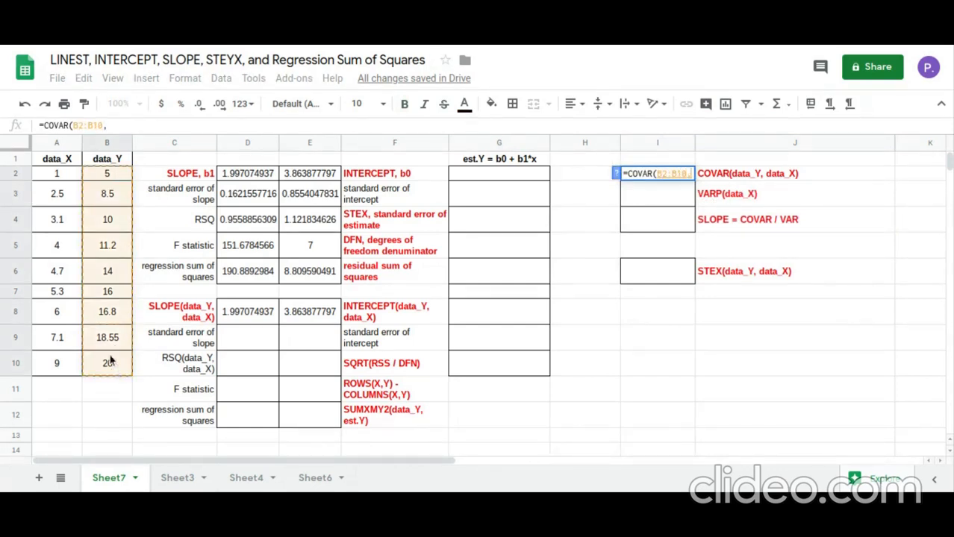
left_click_drag(58, 181, 62, 360)
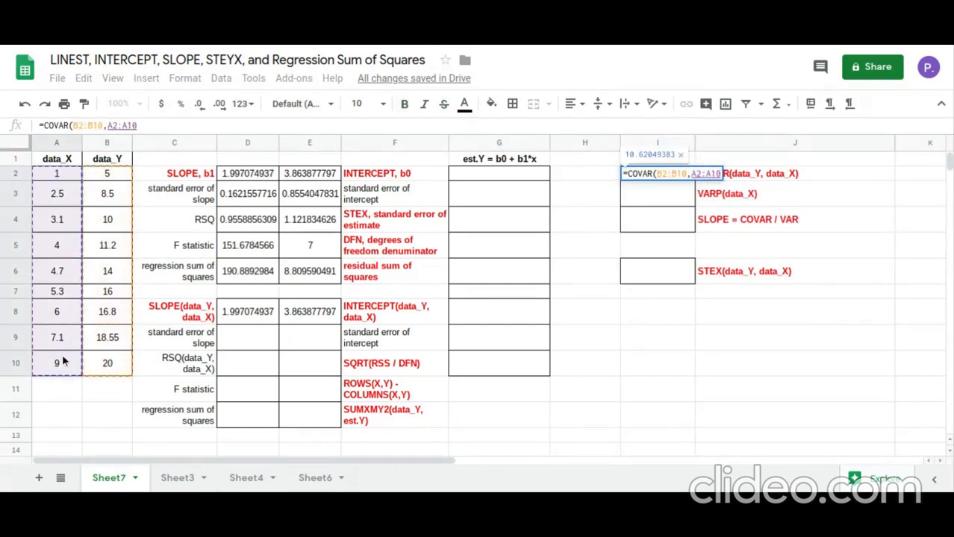
key("Return")
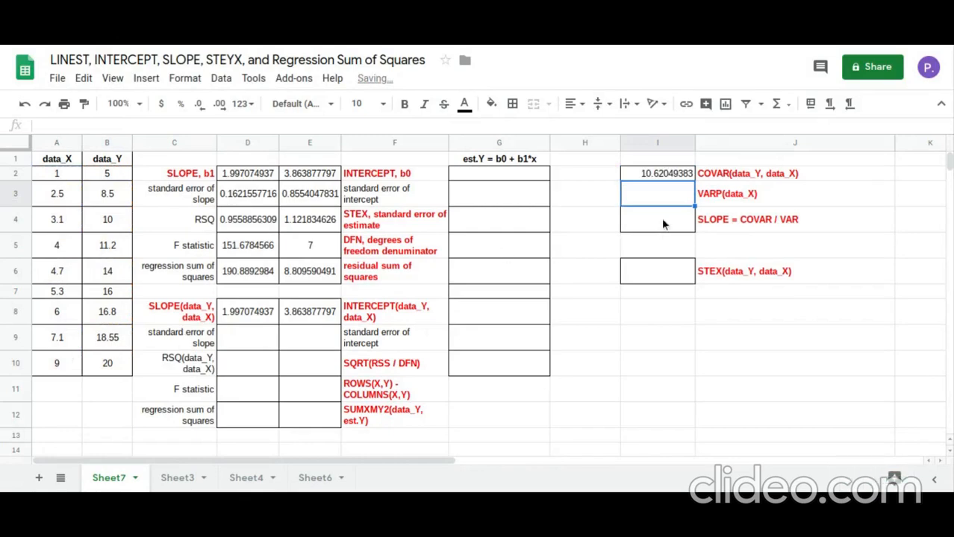
Calculate the population variance of data_X in cell I3 by applying VARP to A2:A10
type("=va")
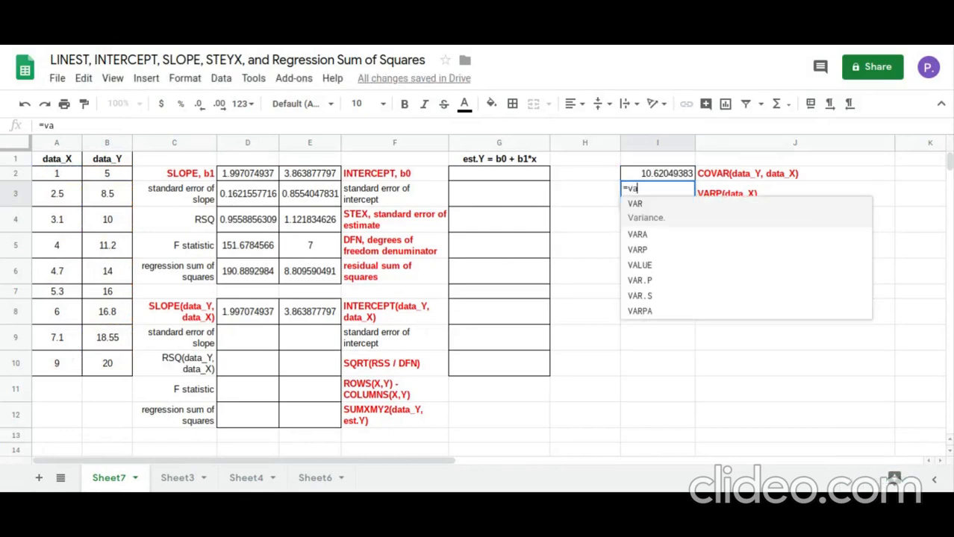
type("rp")
left_click(677, 217)
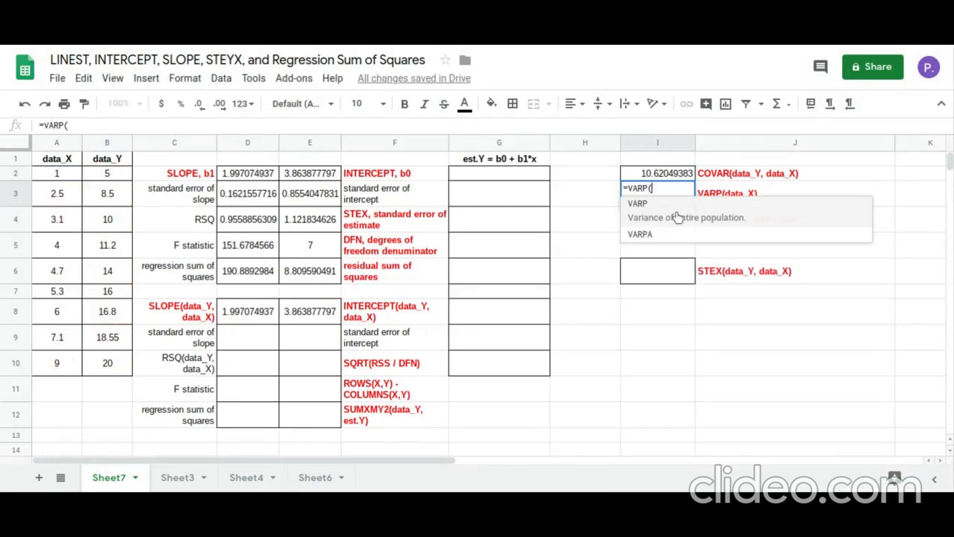
left_click_drag(72, 173, 63, 360)
key("Return")
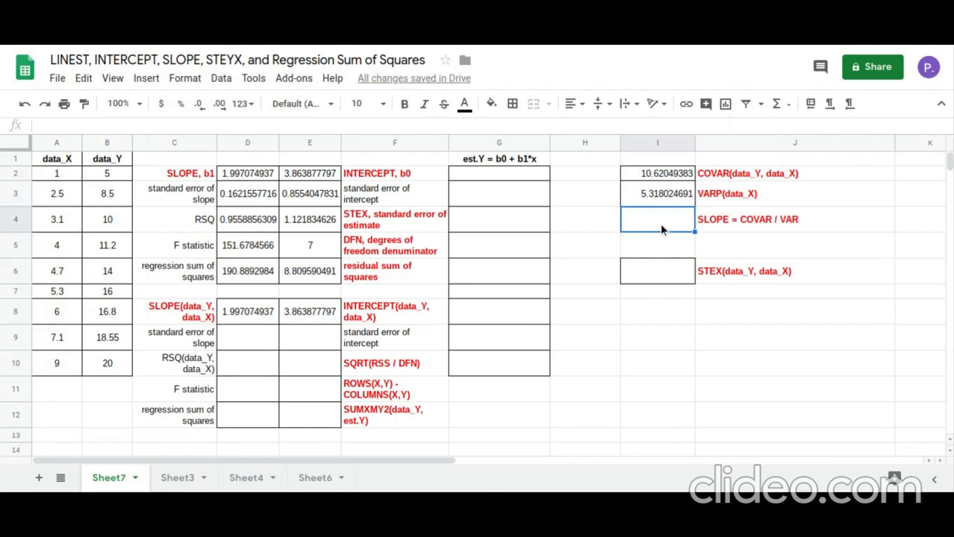
Calculate the slope in cell I4 as covariance divided by variance with =I2/I3, and compare it with the slopes in D8 and D2
type("=")
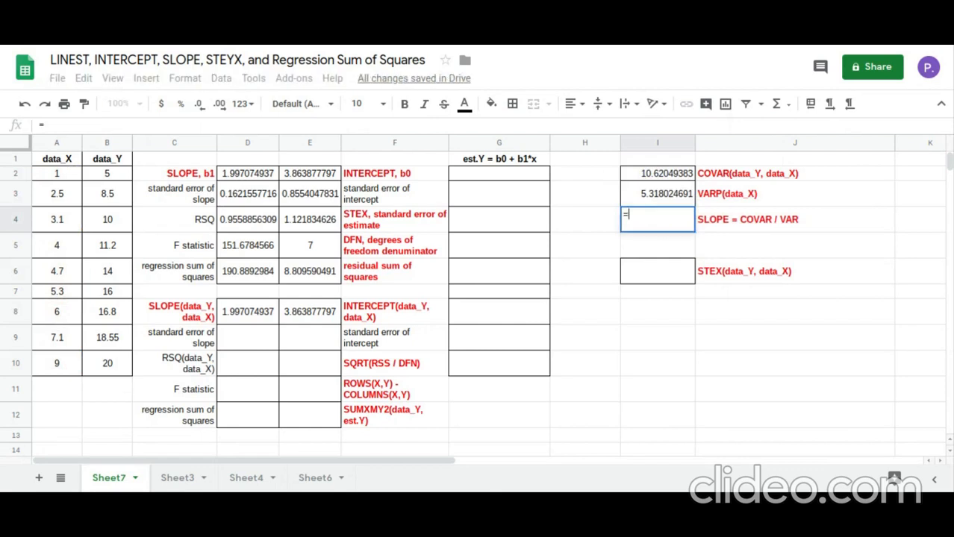
left_click(671, 174)
type("/")
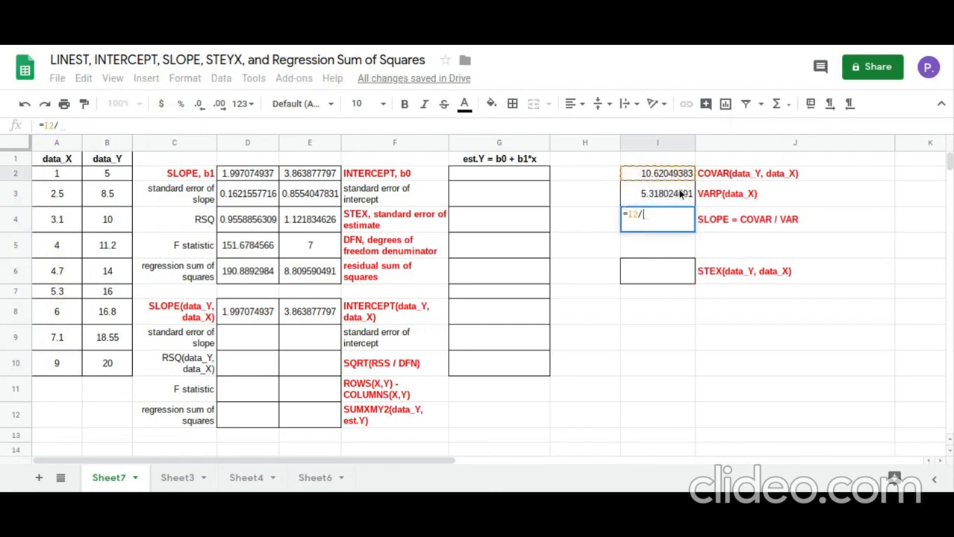
left_click(679, 194)
key("Return")
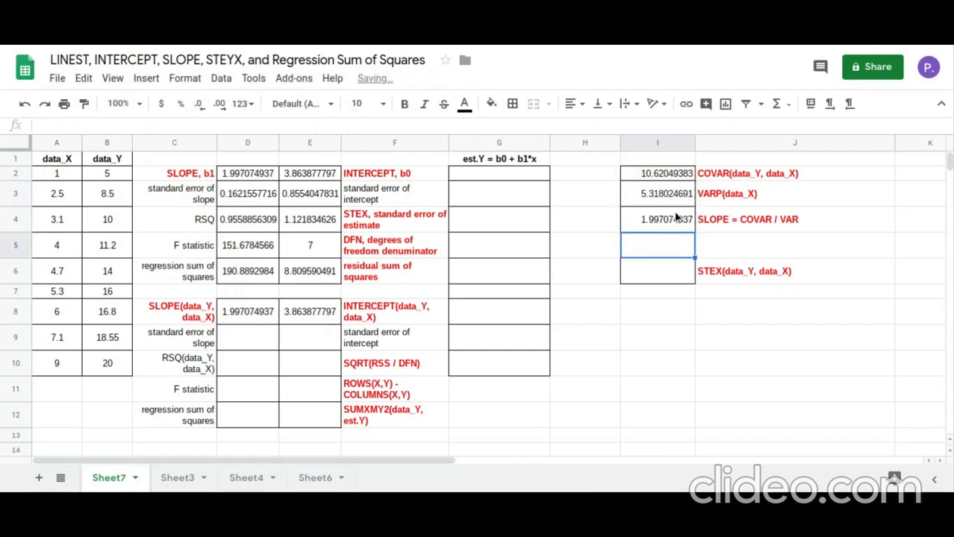
left_click(672, 216)
left_click(256, 313)
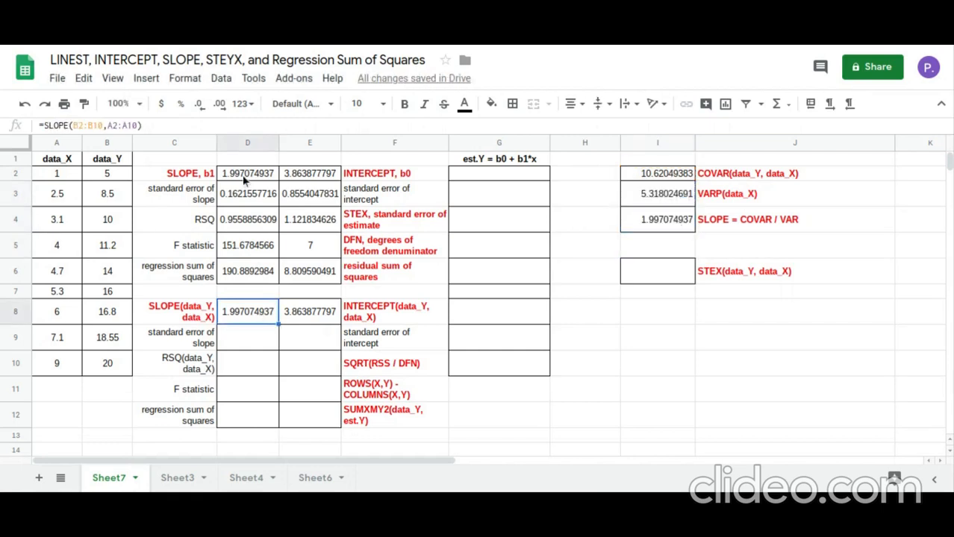
left_click(242, 175)
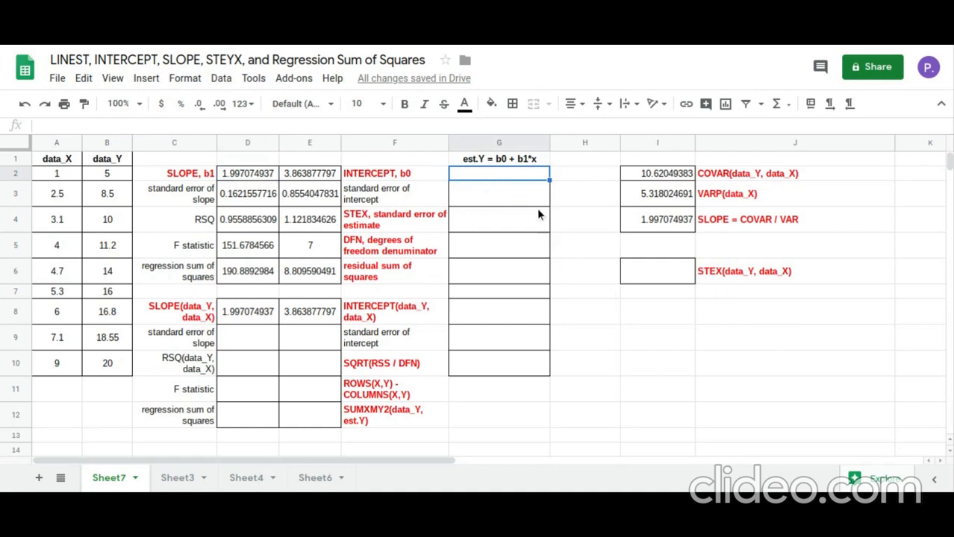
Calculate the first estimated Y value in cell G2 from the intercept, slope and first data_X value with =E8+D8*A2
type("=")
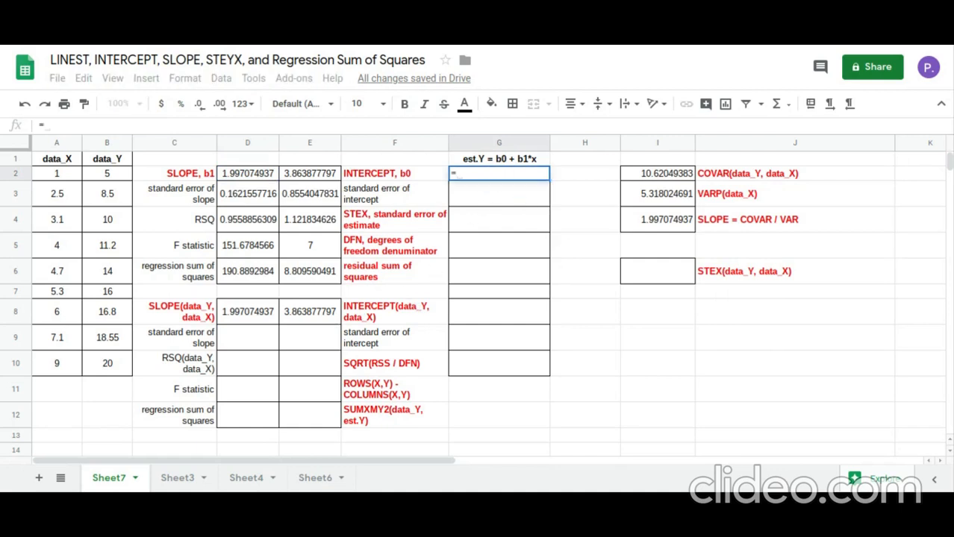
left_click(331, 314)
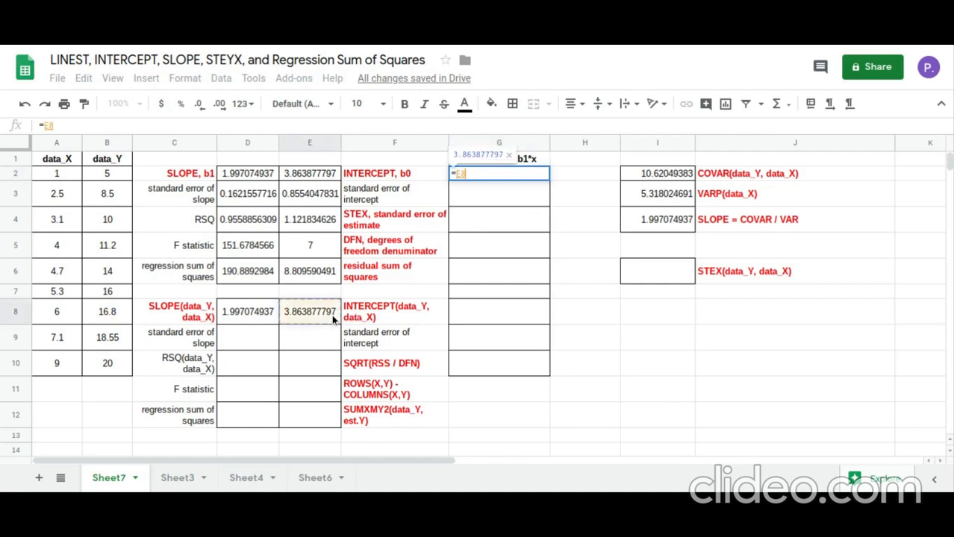
type("+")
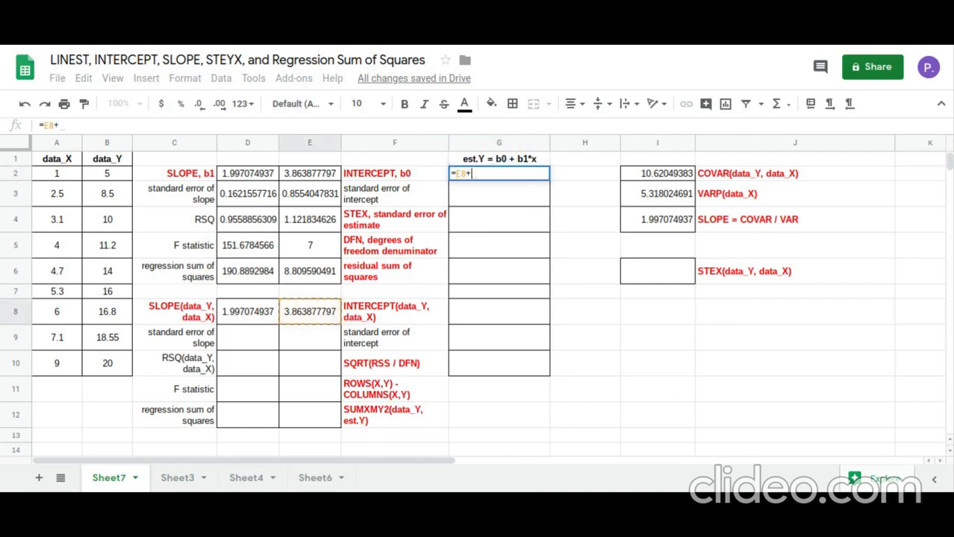
left_click(247, 314)
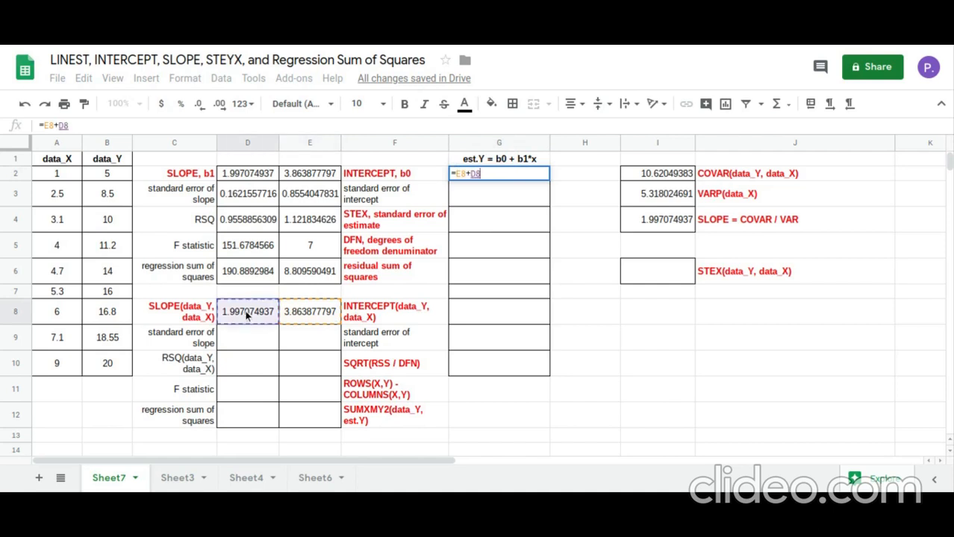
type("*")
left_click(71, 179)
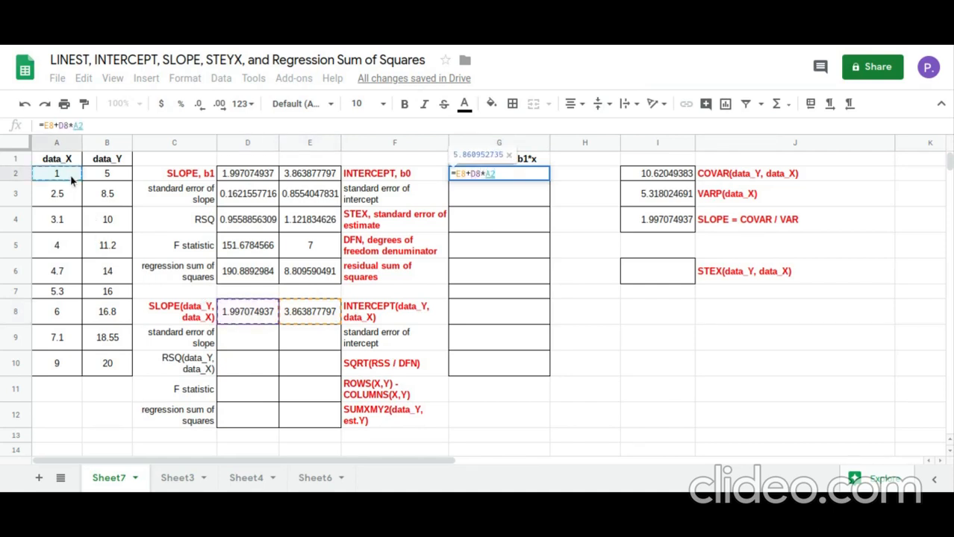
key("Return")
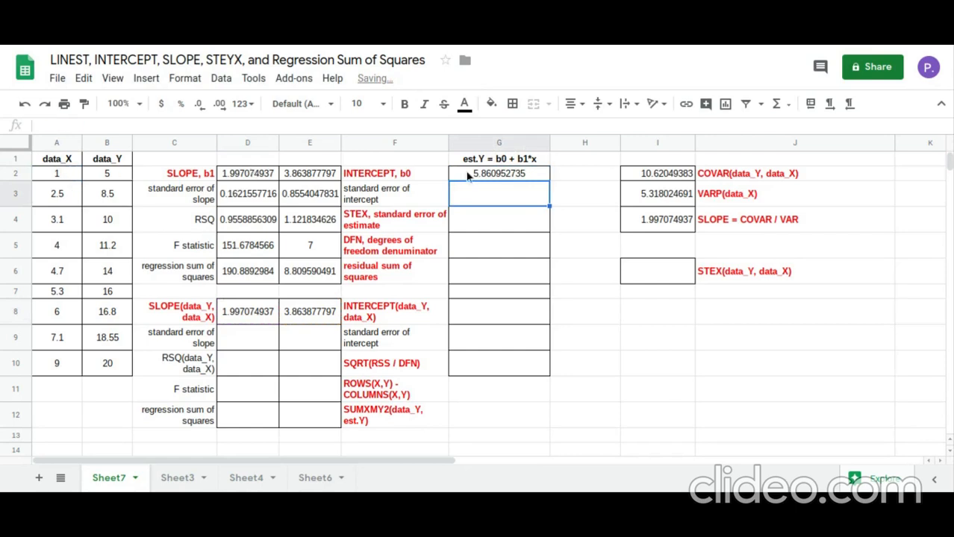
Lock the row references of the intercept and slope in the G2 formula, making it =E$8+D$8*A2
left_click(500, 172)
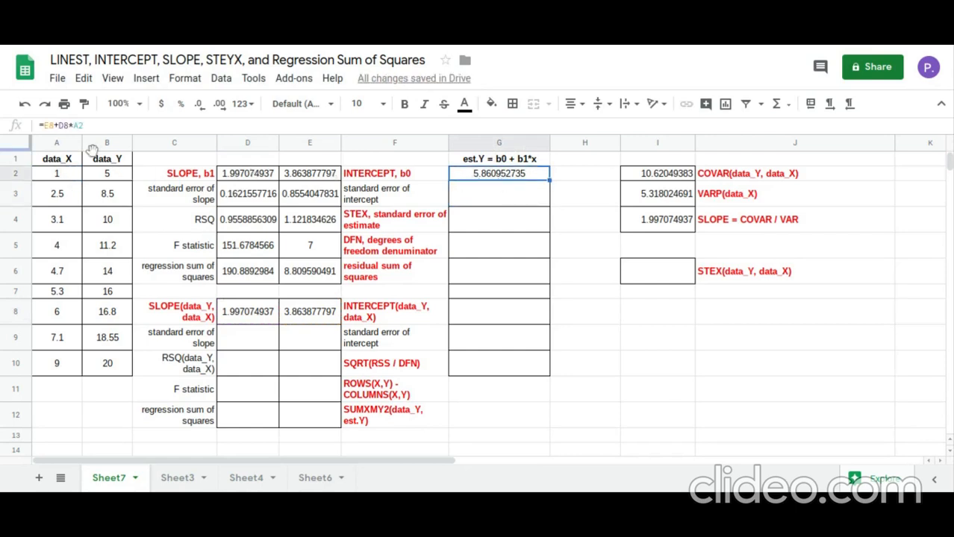
key("F2")
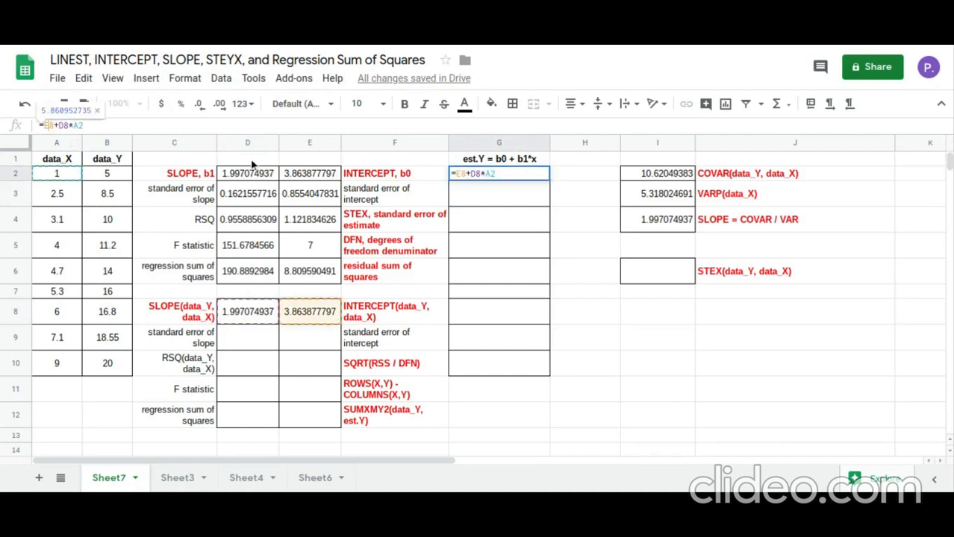
type("$")
left_click(67, 126)
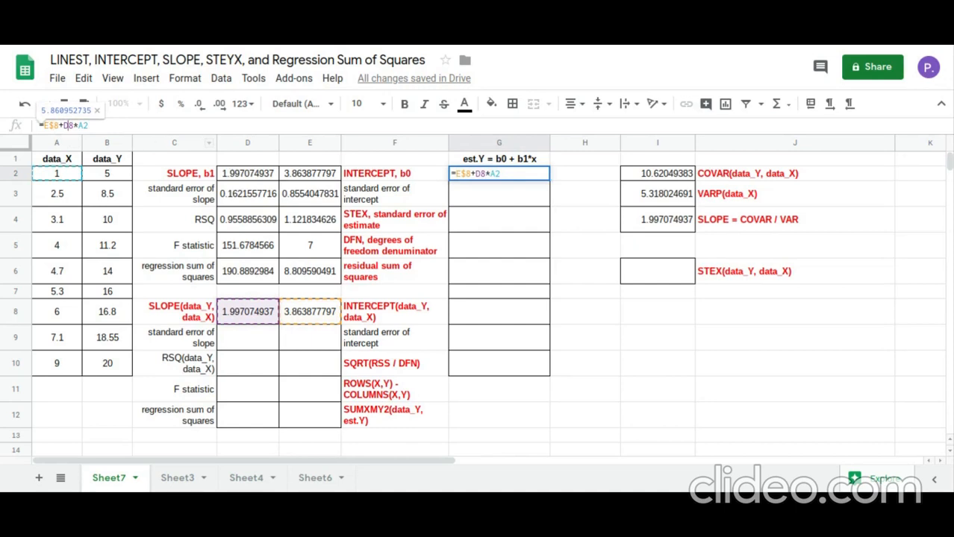
type("$")
key("Return")
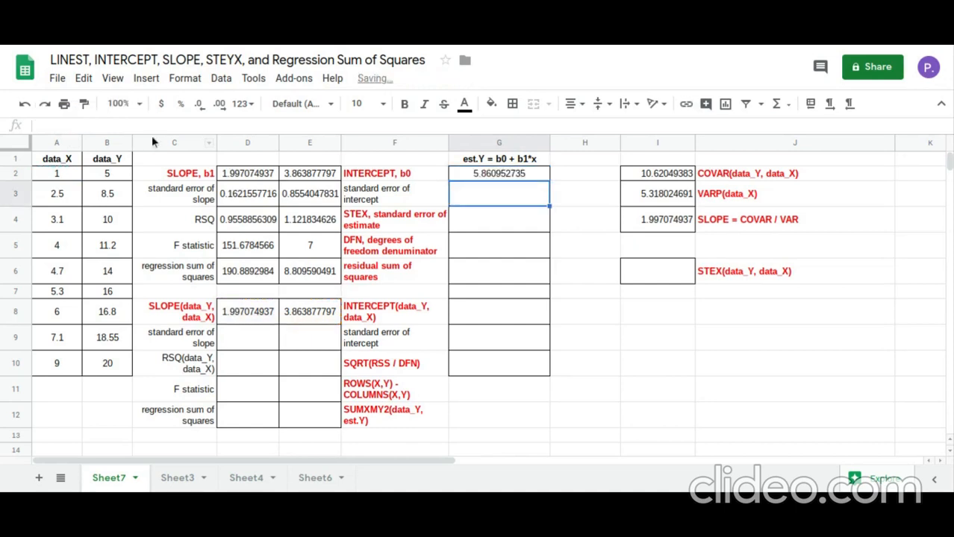
Fill the estimated Y formula from cell G2 down to G10 and review it against the data_Y column
left_click(496, 177)
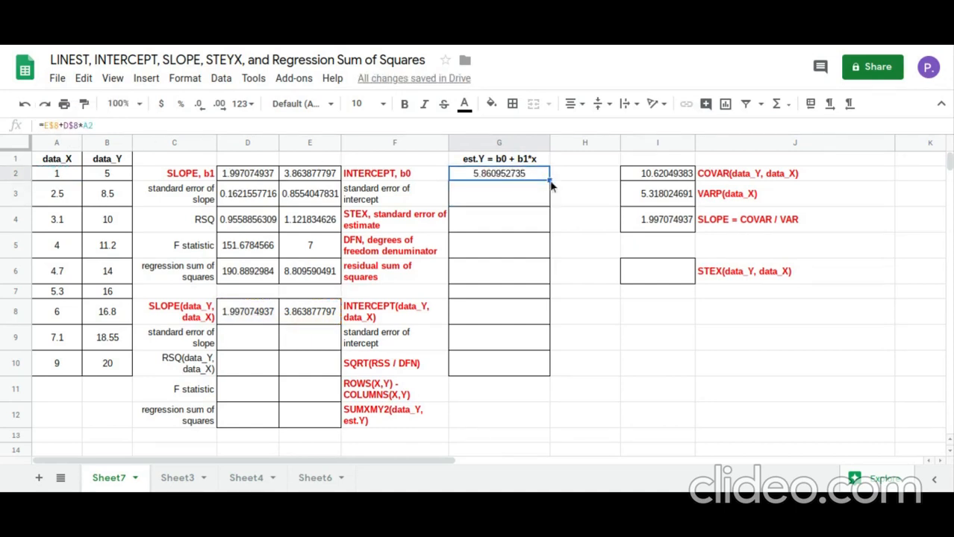
left_click_drag(550, 181, 542, 374)
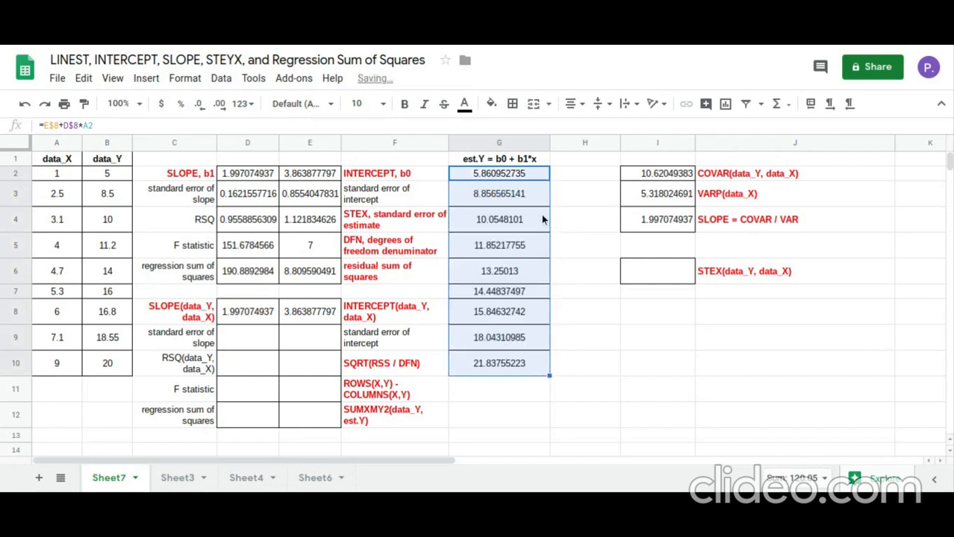
left_click(538, 174)
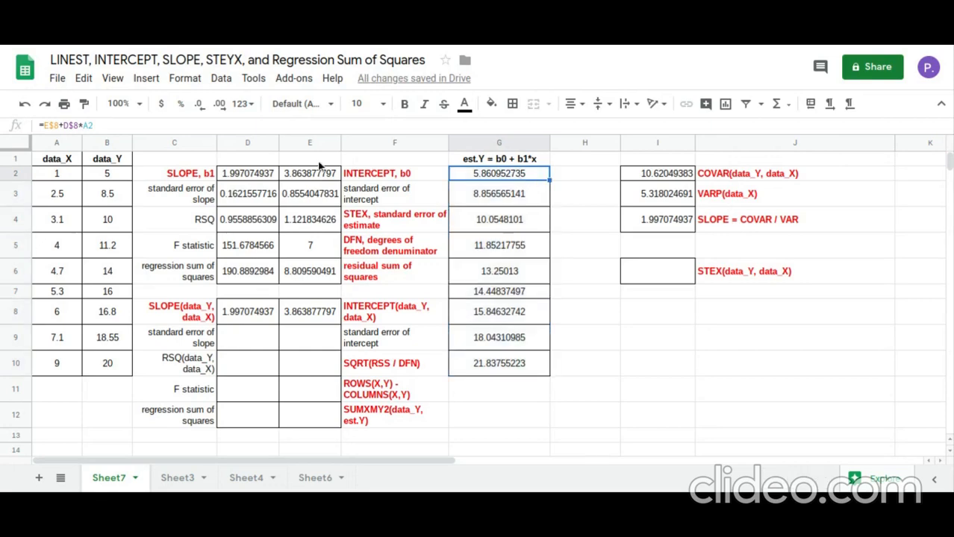
left_click(111, 161)
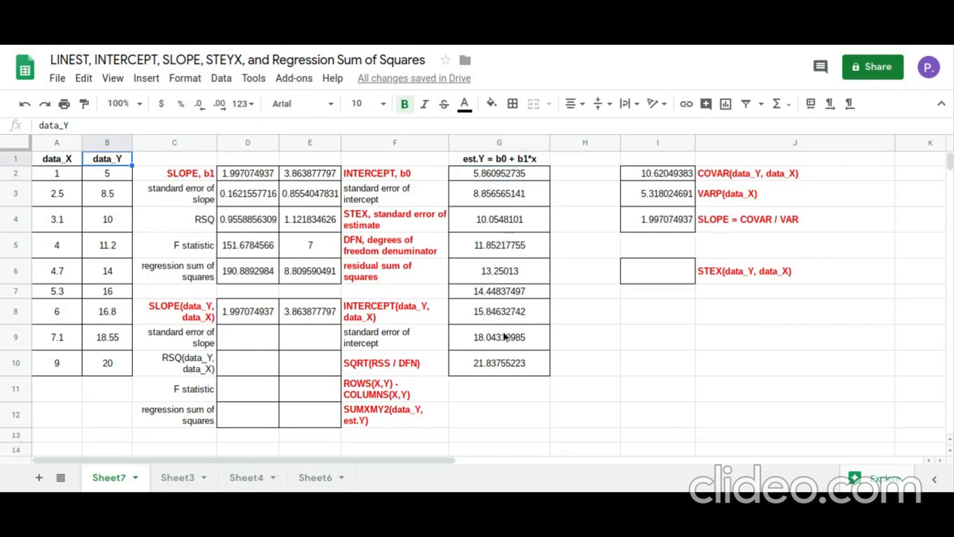
Calculate the residual sum of squares in cell E12 with =SUMXMY2(B2:B10,G2:G10) and compare it with the LINEST value in E6
left_click(328, 421)
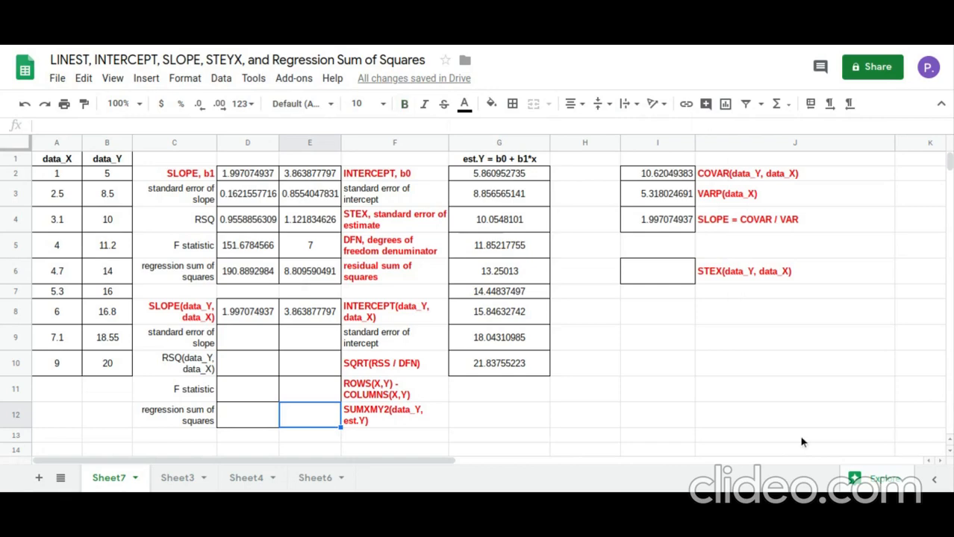
type("=sum")
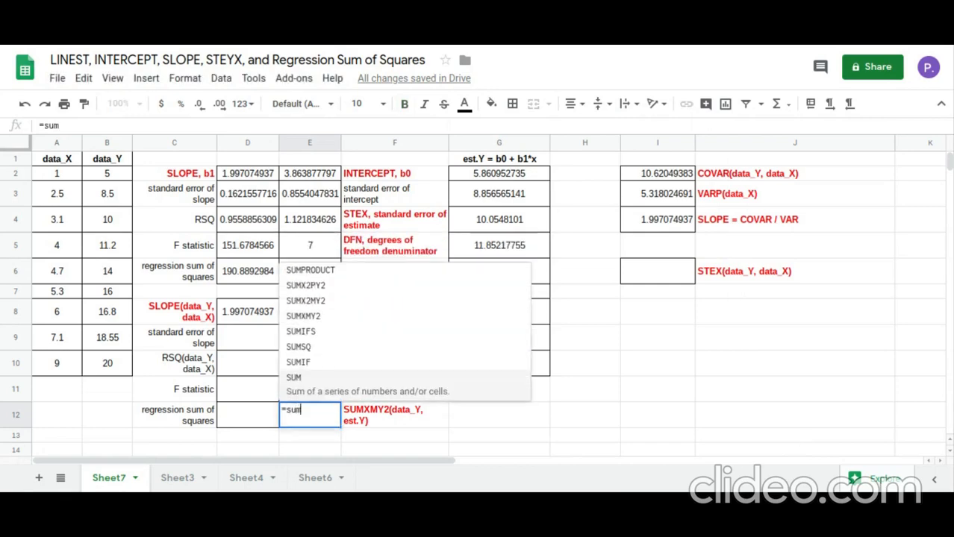
type("x")
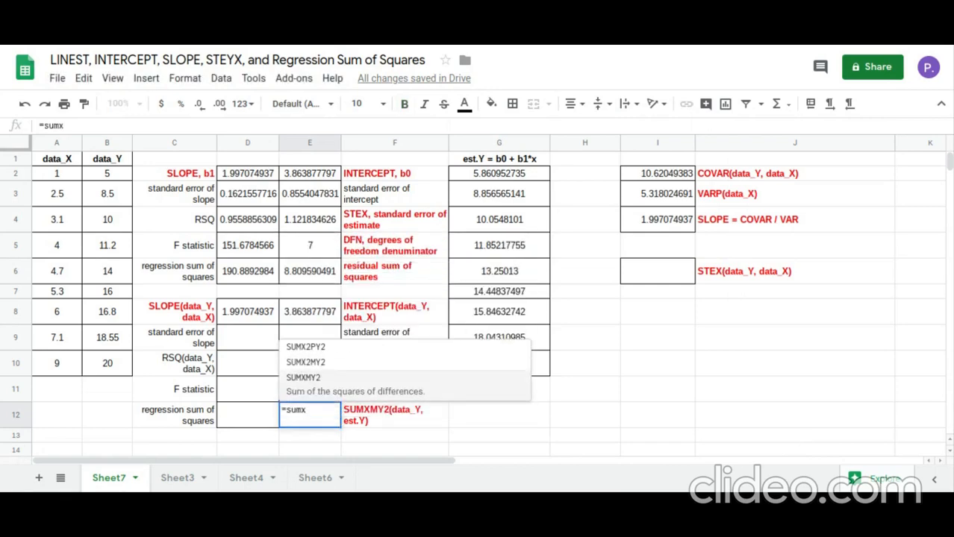
left_click(377, 388)
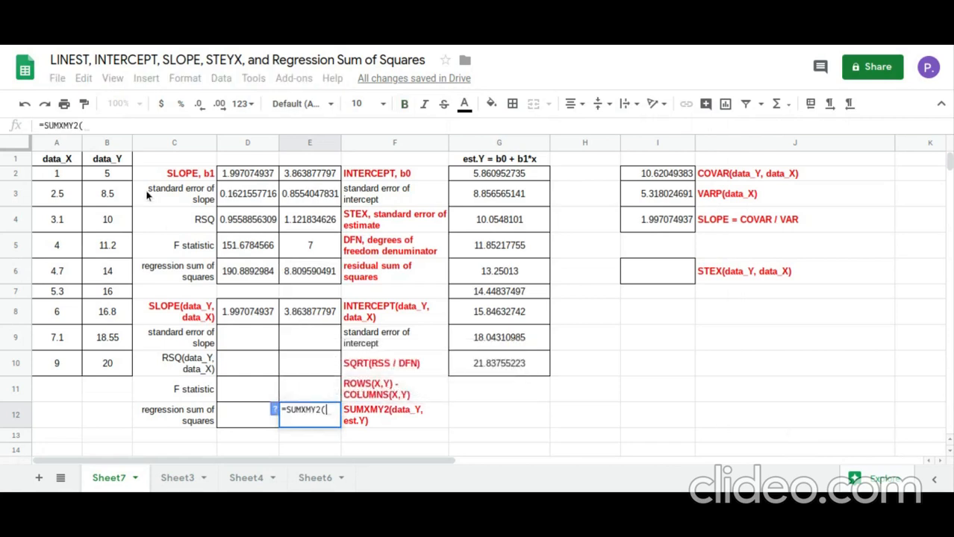
left_click_drag(107, 173, 115, 370)
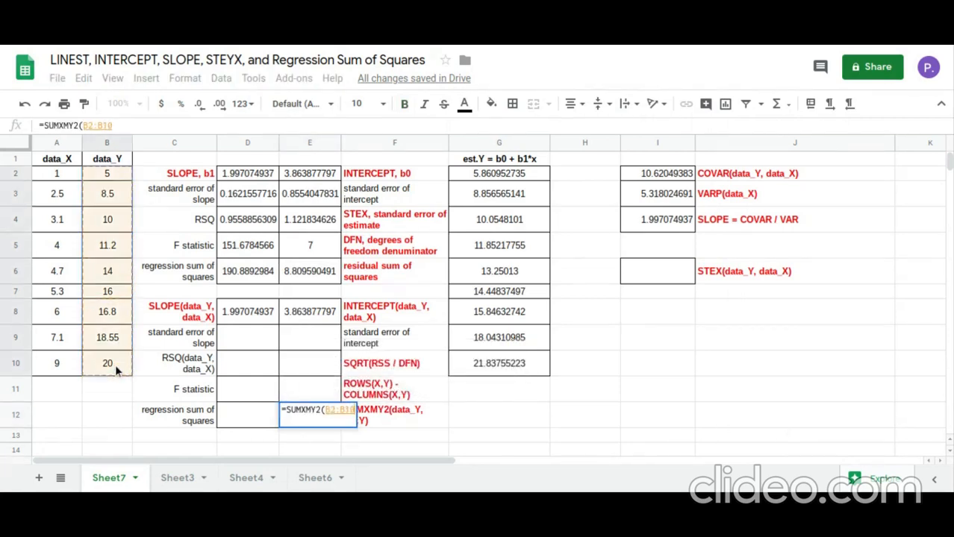
type(",")
left_click(511, 175)
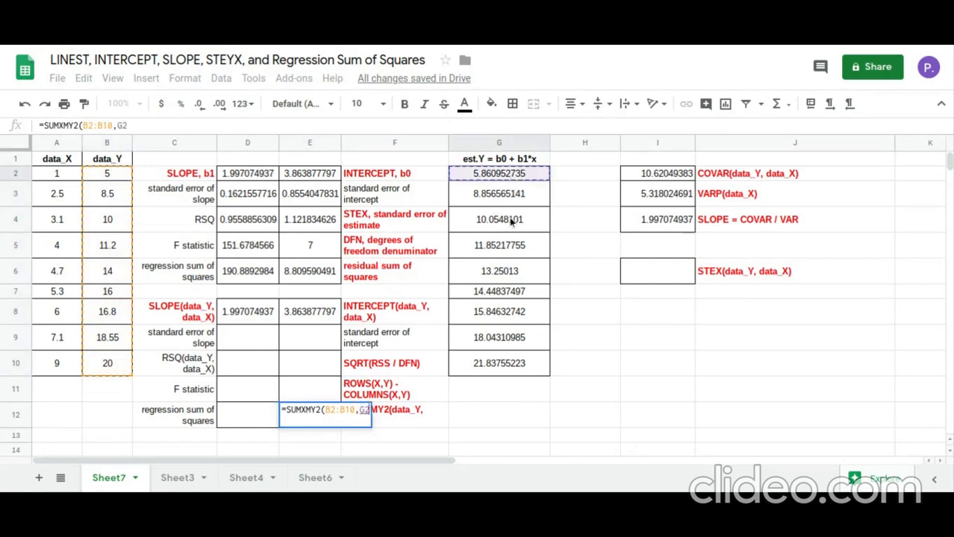
left_click_drag(510, 217, 512, 366)
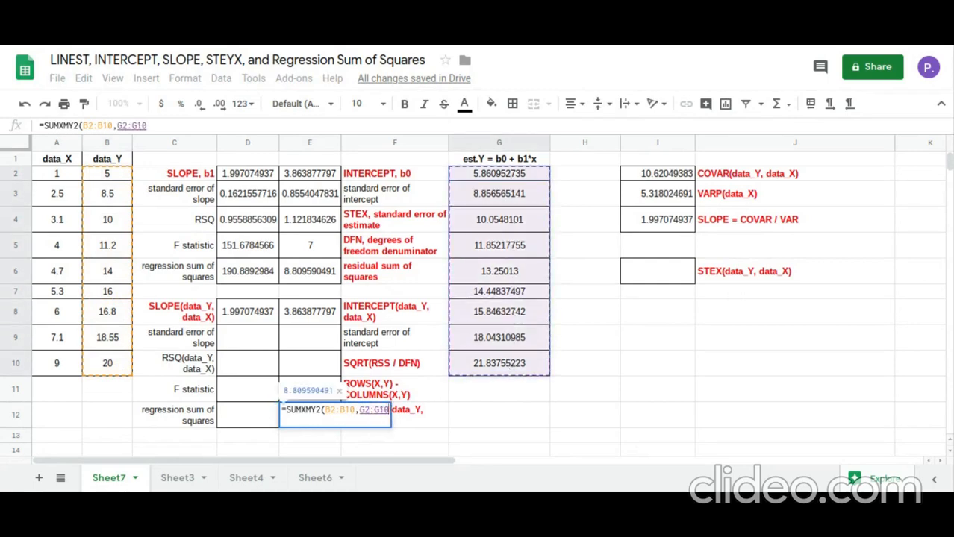
key("Return")
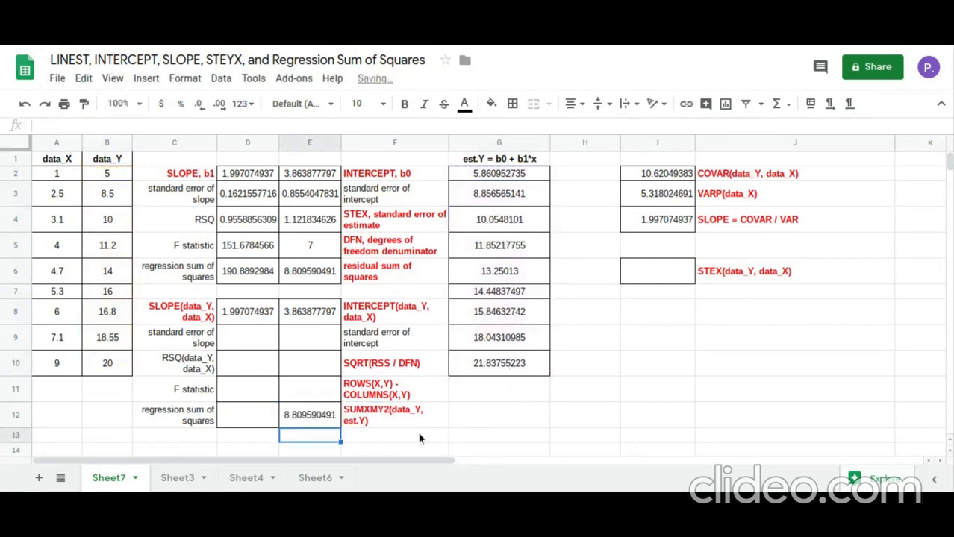
left_click(325, 424)
left_click(315, 277)
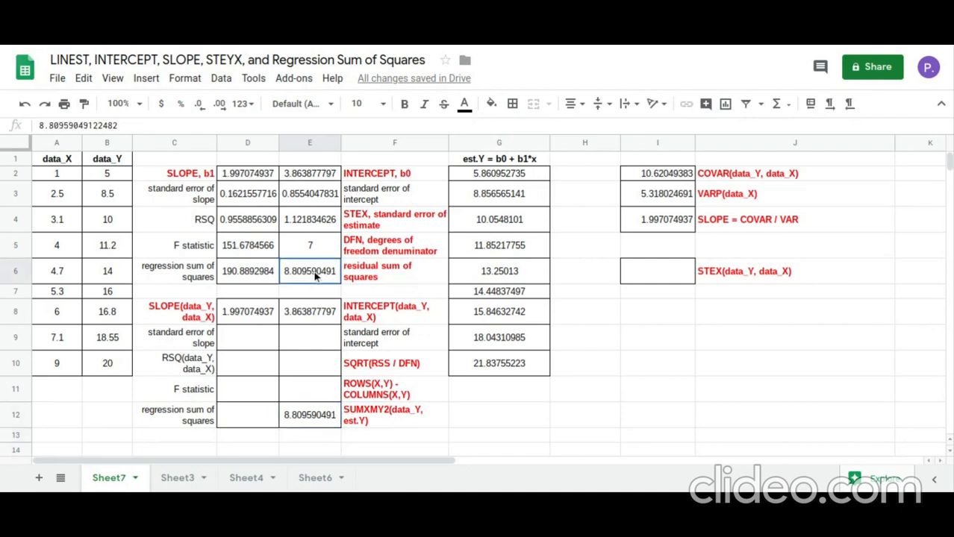
left_click(320, 427)
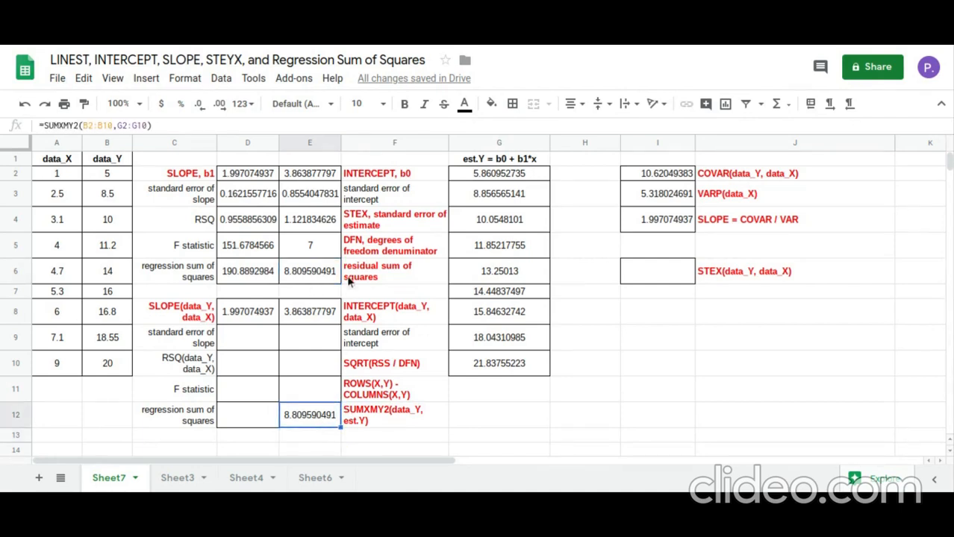
Calculate the degrees of freedom in cell E11 with =ROWS(A2:B10)-COLUMNS(A2:B10) and compare it with the LINEST value in E5
left_click(327, 395)
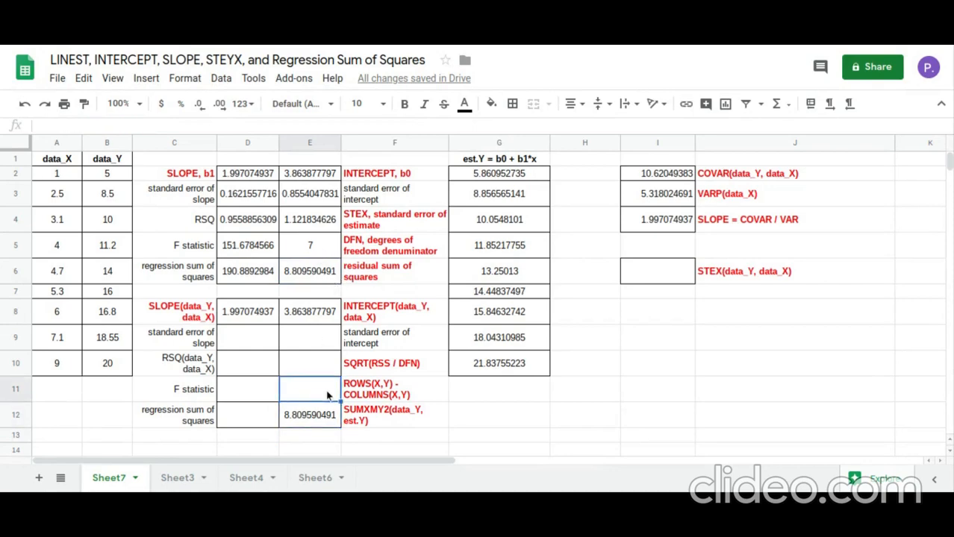
type("=")
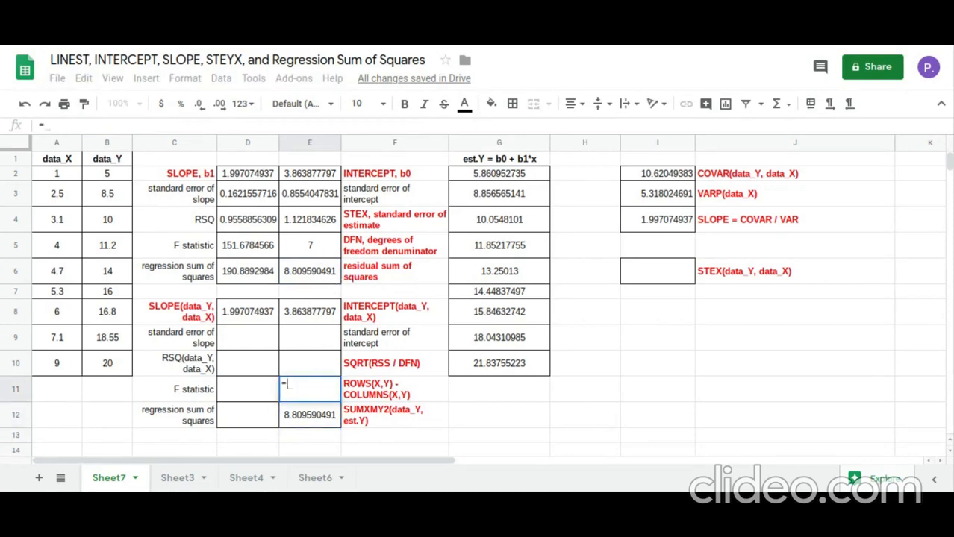
type("rows")
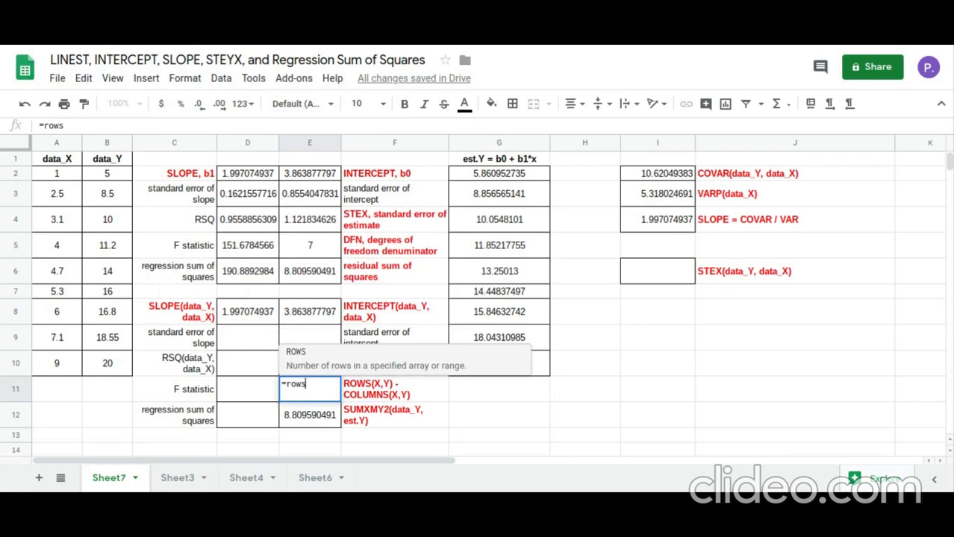
type("(")
left_click(69, 179)
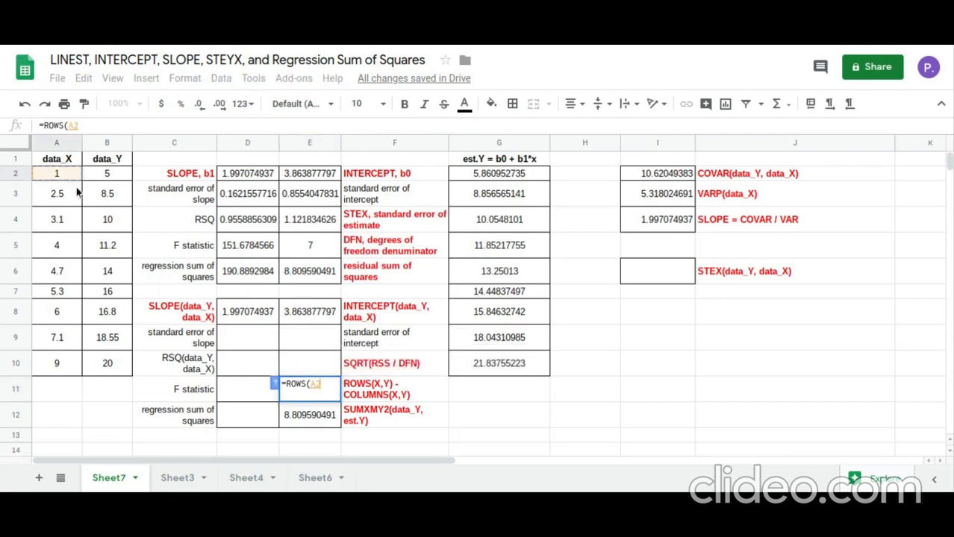
left_click_drag(77, 193, 103, 362)
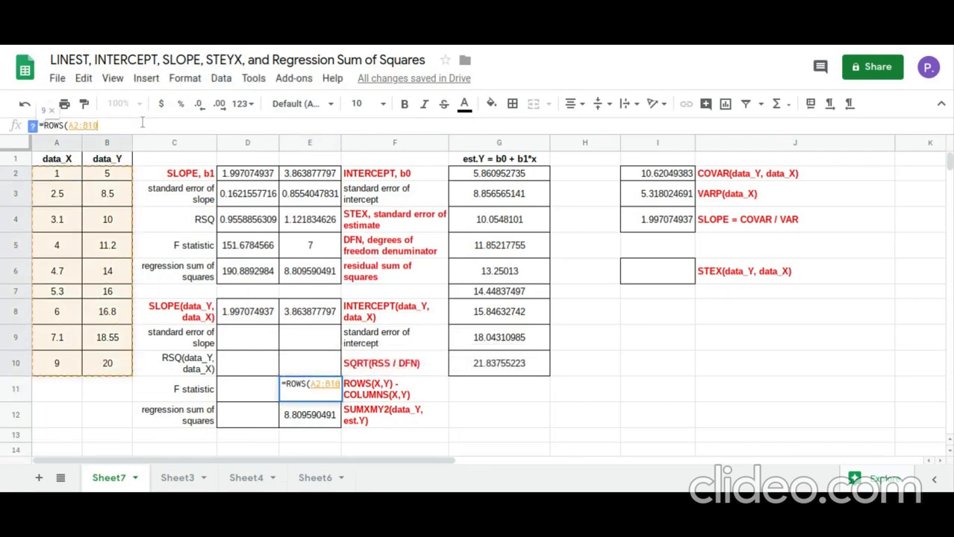
type(")")
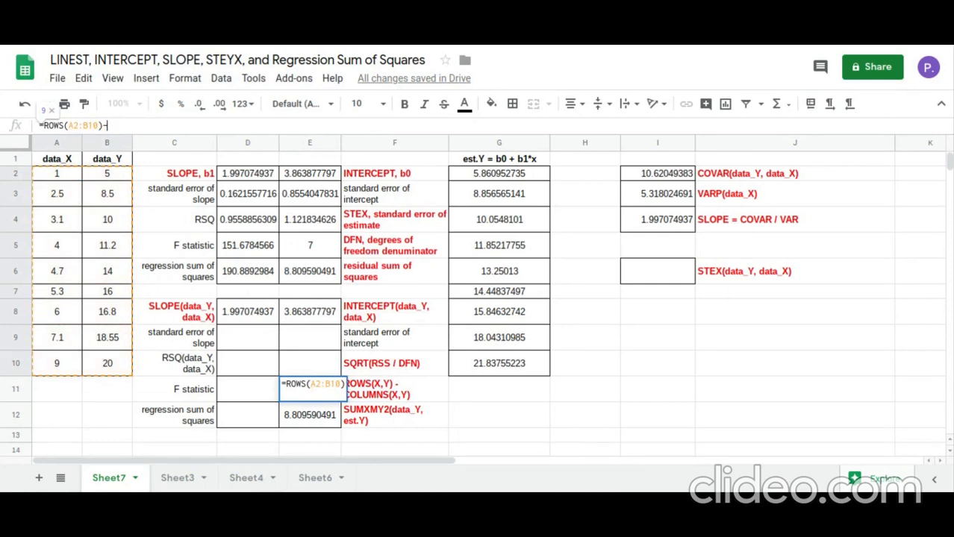
type("-")
type("colum")
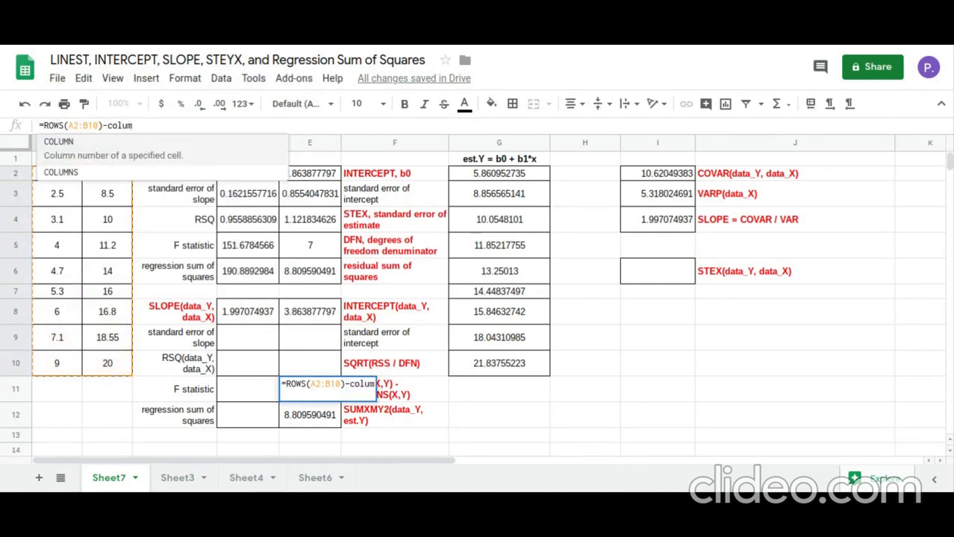
left_click(67, 173)
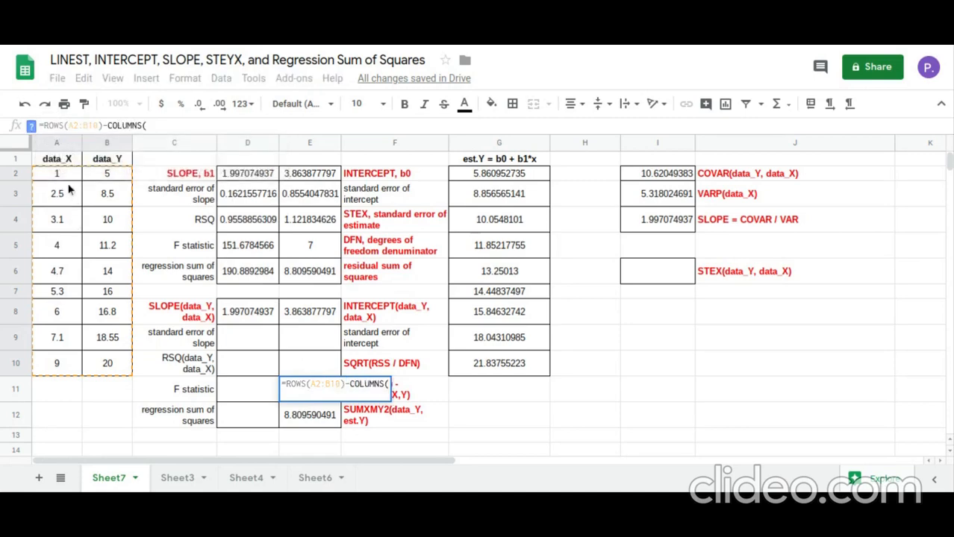
left_click_drag(66, 177, 101, 371)
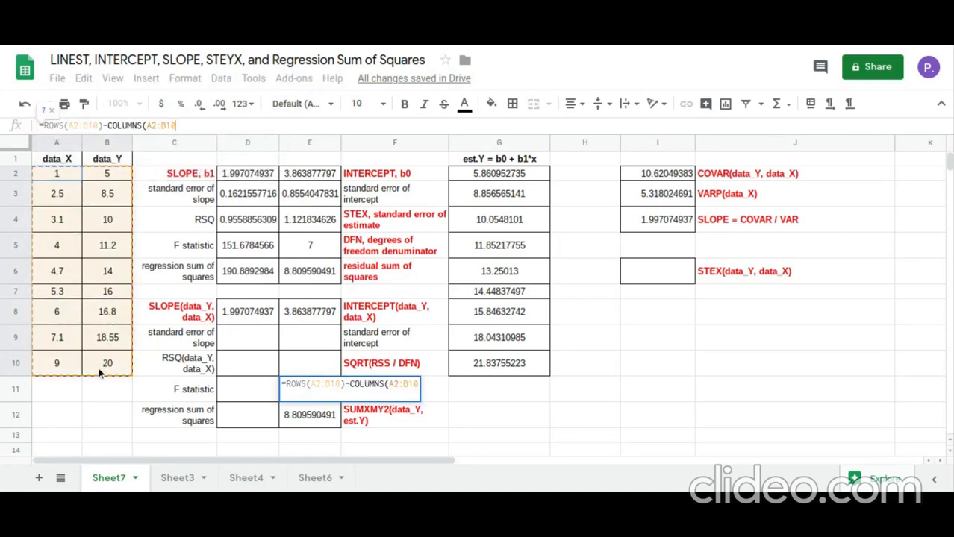
type(")")
key("Return")
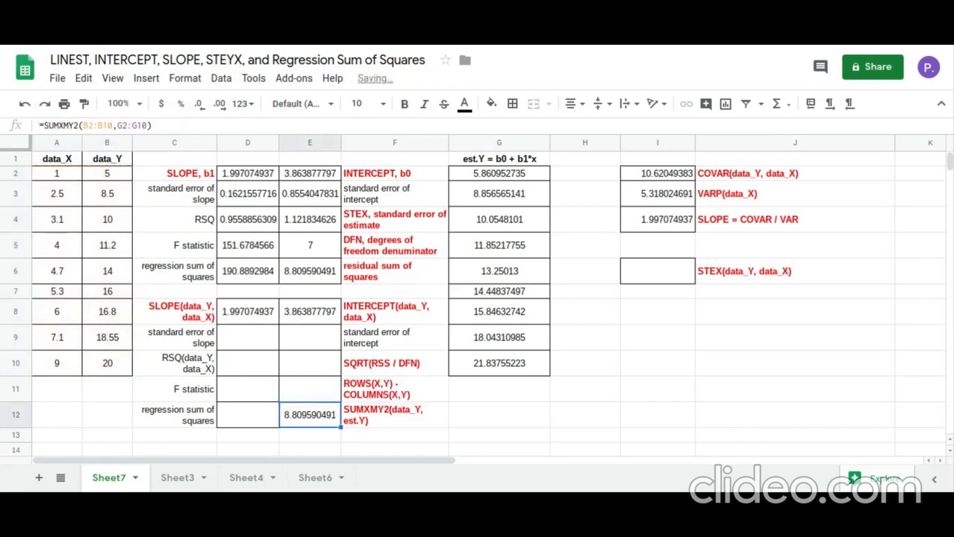
left_click(313, 394)
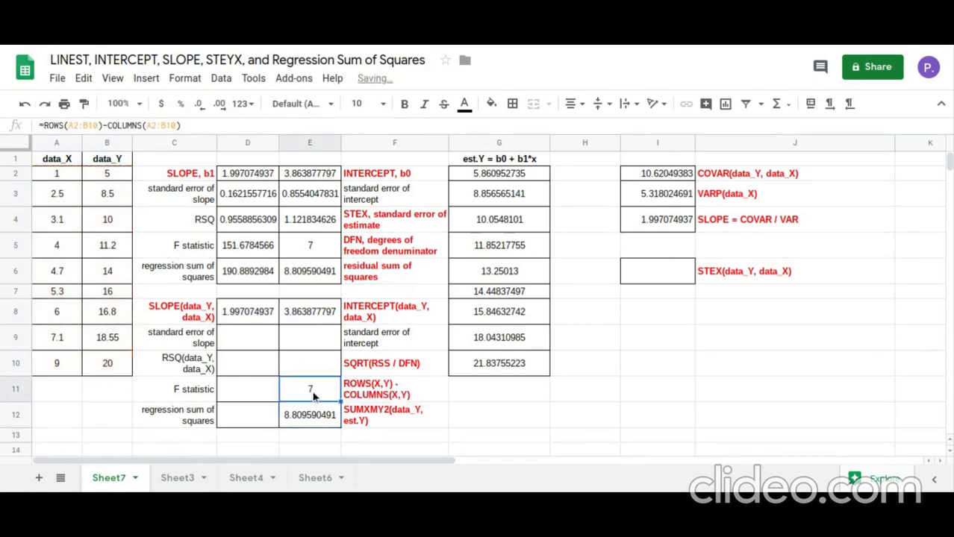
left_click(324, 251)
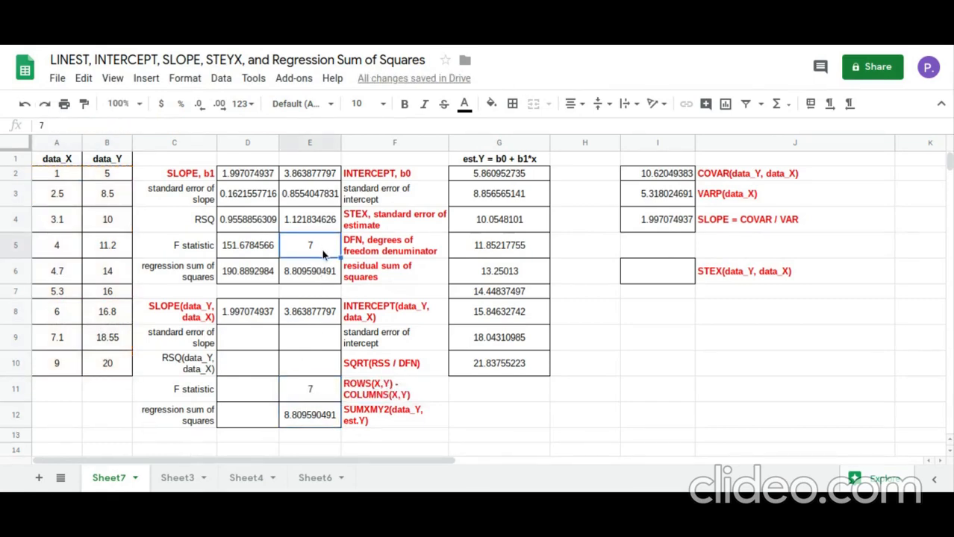
Calculate the standard error of estimate in cell E10 with =SQRT(E12/E11) and compare it with the LINEST value in E4
left_click(316, 371)
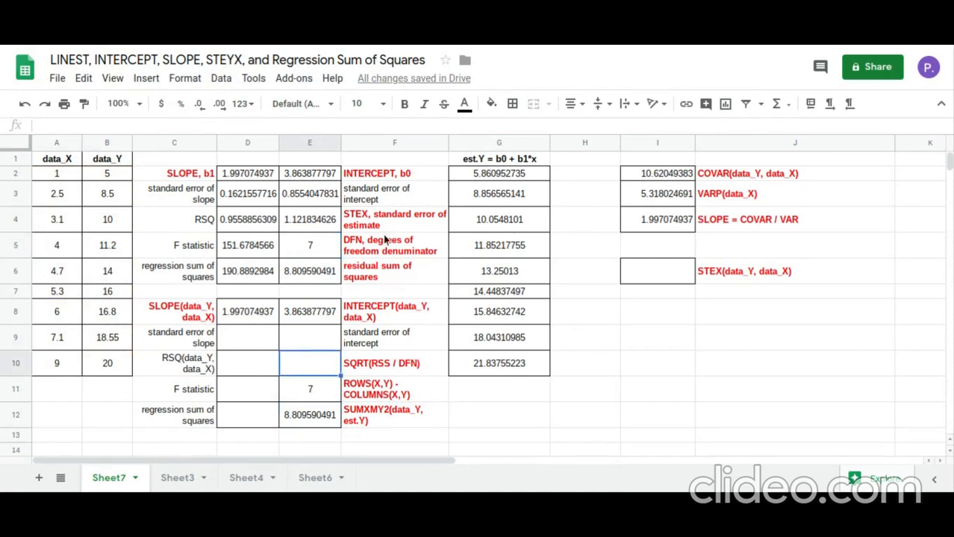
type("=sqr")
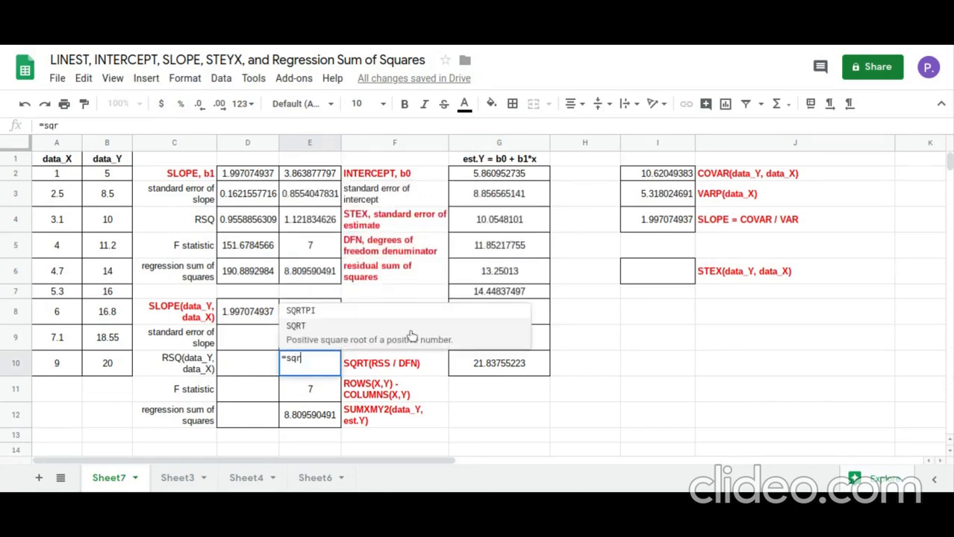
left_click(411, 336)
left_click(322, 420)
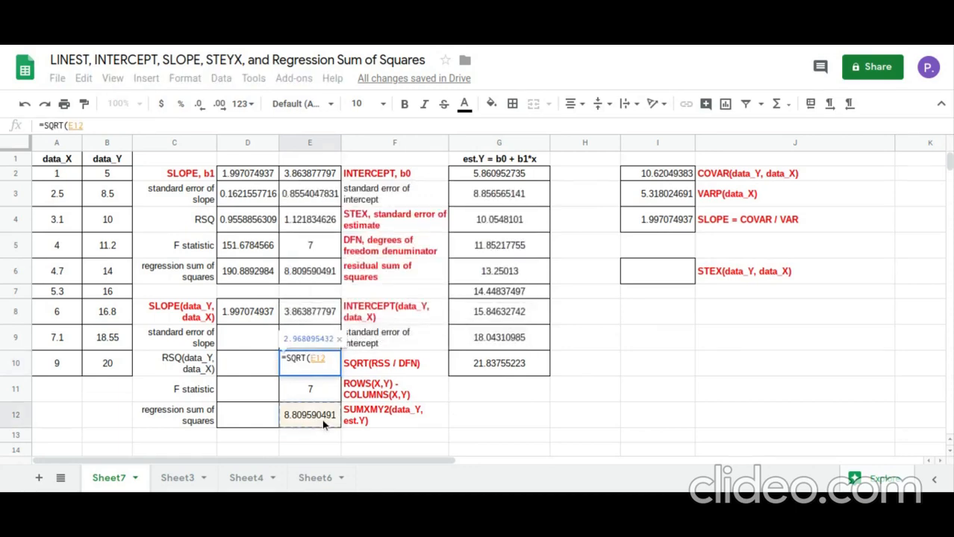
type("/")
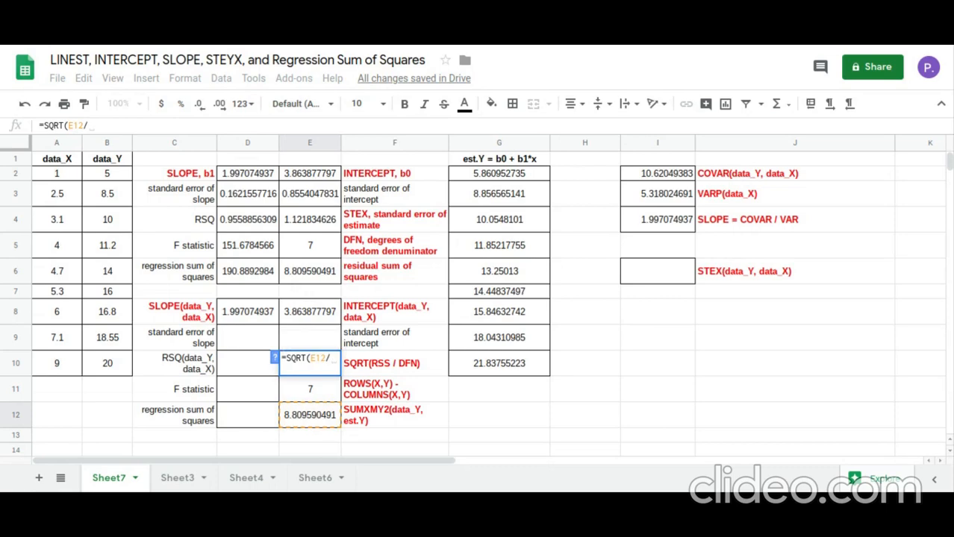
left_click(324, 401)
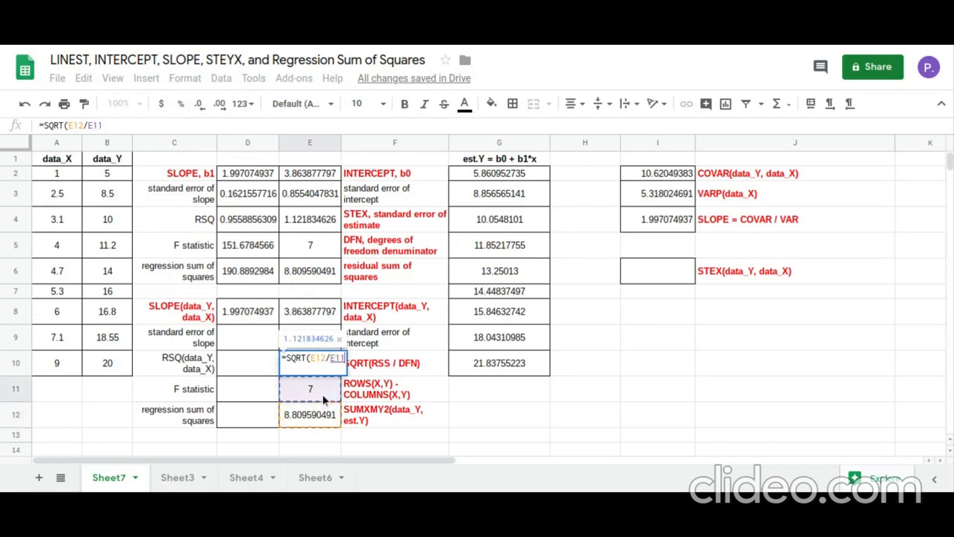
type(")")
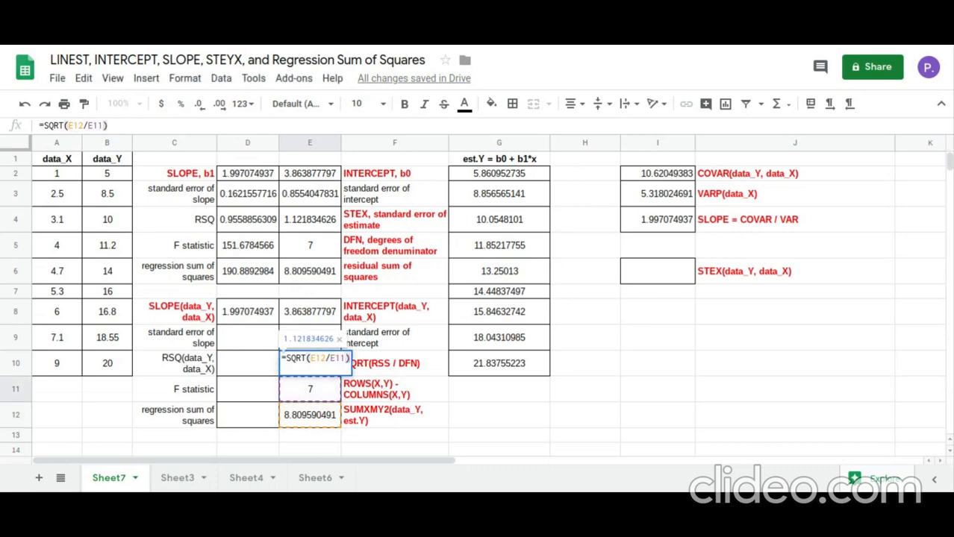
key("Return")
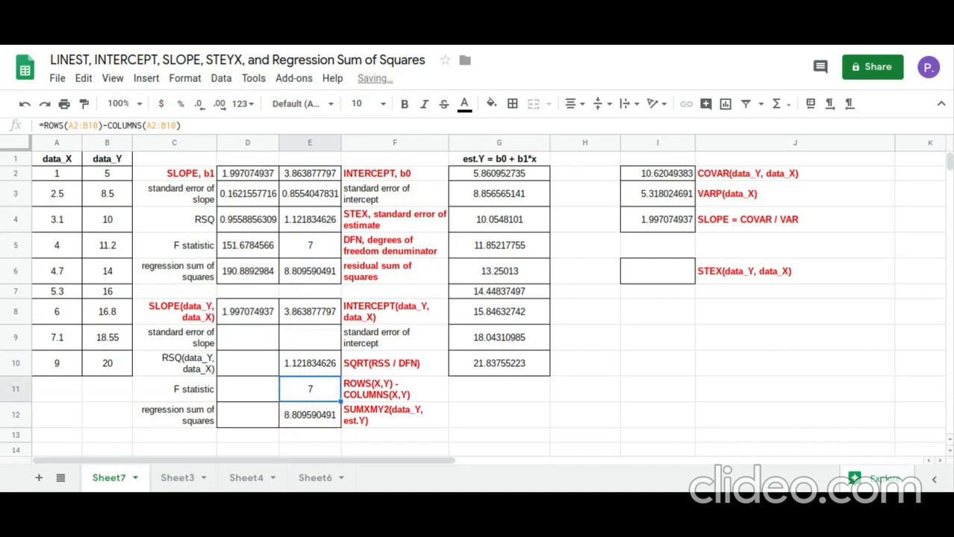
left_click(306, 370)
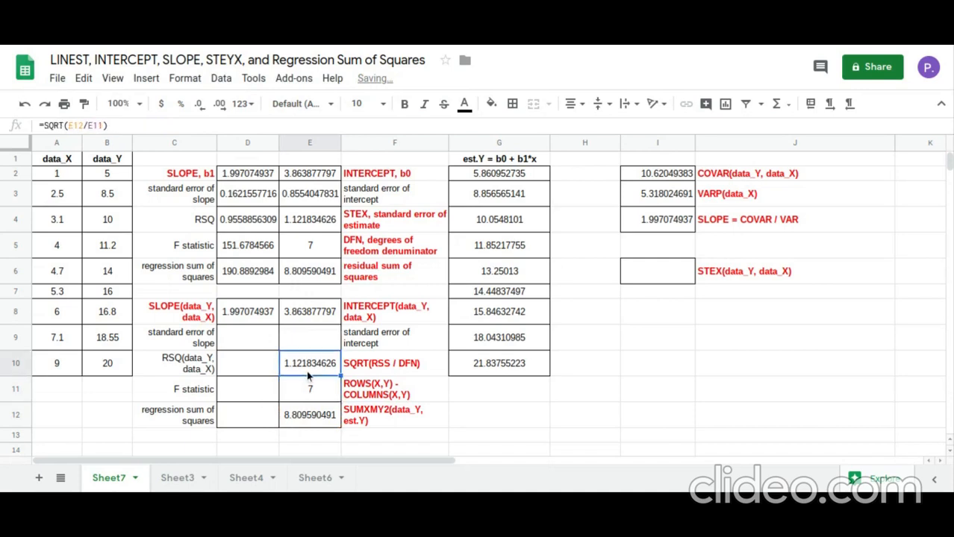
left_click(316, 224)
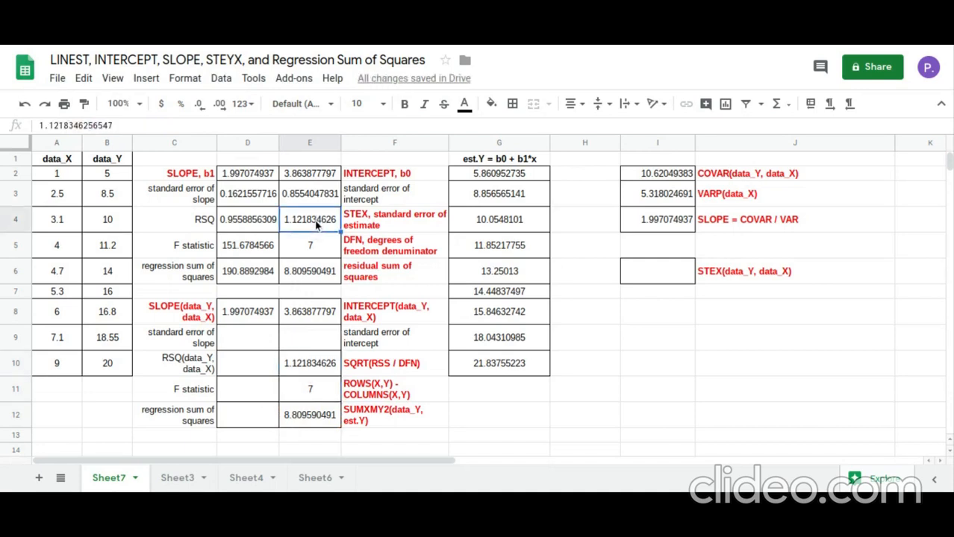
Calculate the standard error of estimate in cell I6 with =STEYX(B2:B10,A2:A10) and compare it with cells E4 and E10
left_click(667, 282)
type("=")
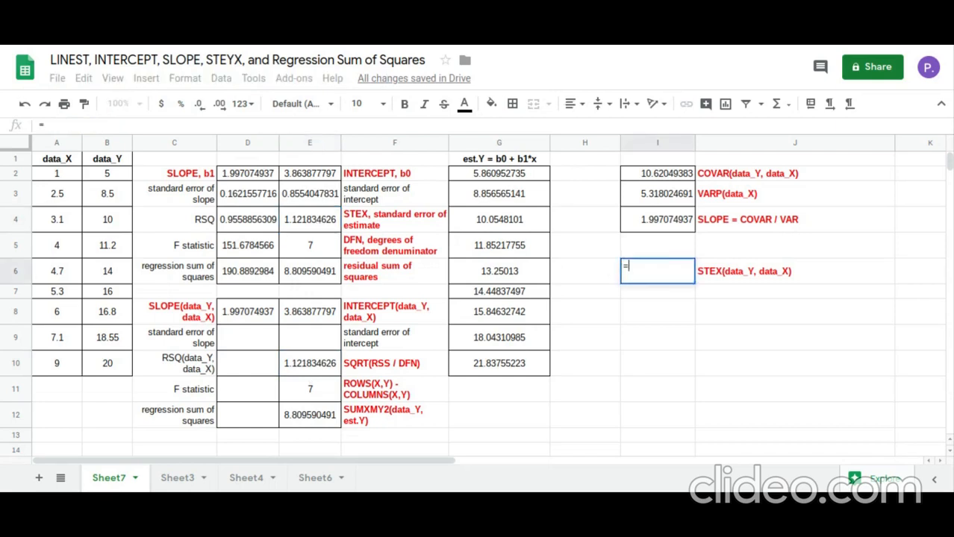
type("ste")
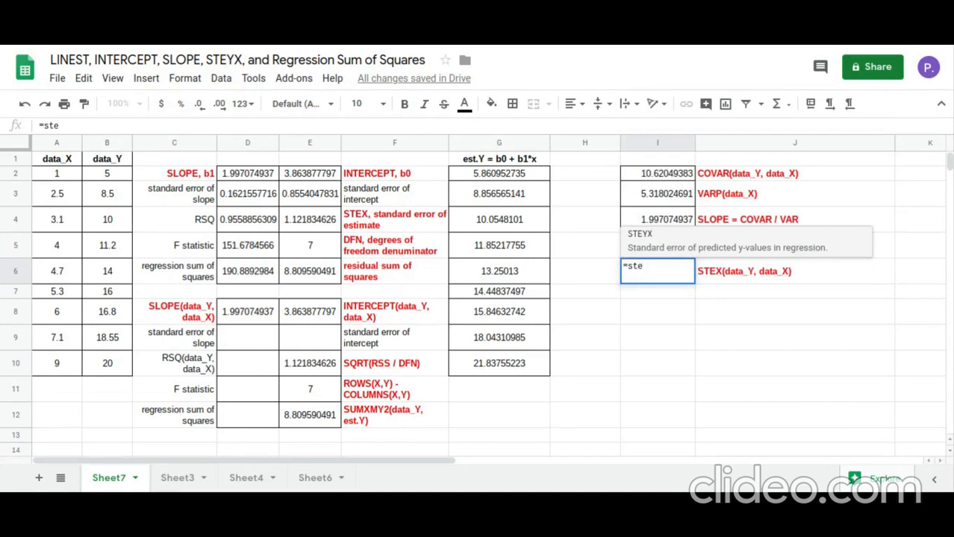
type("y")
left_click(706, 250)
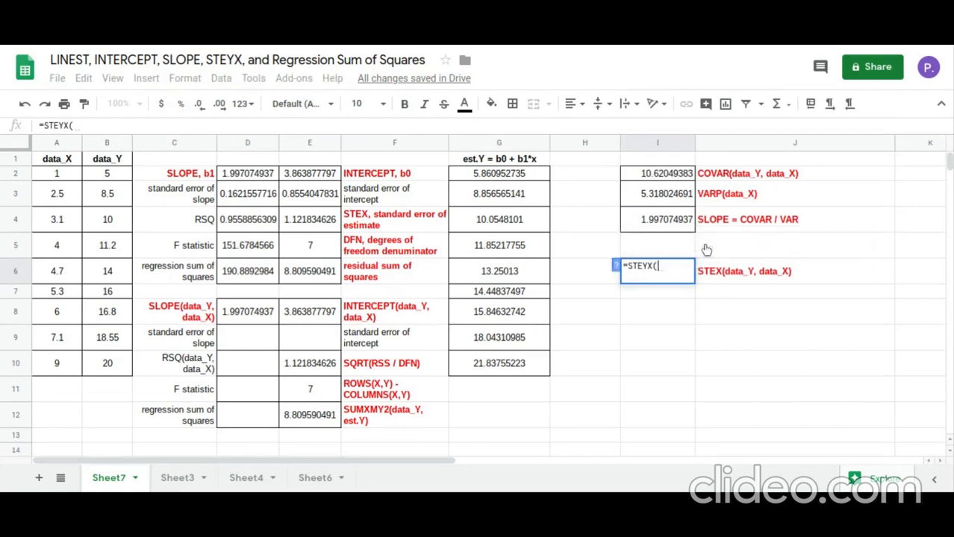
left_click_drag(115, 176, 114, 367)
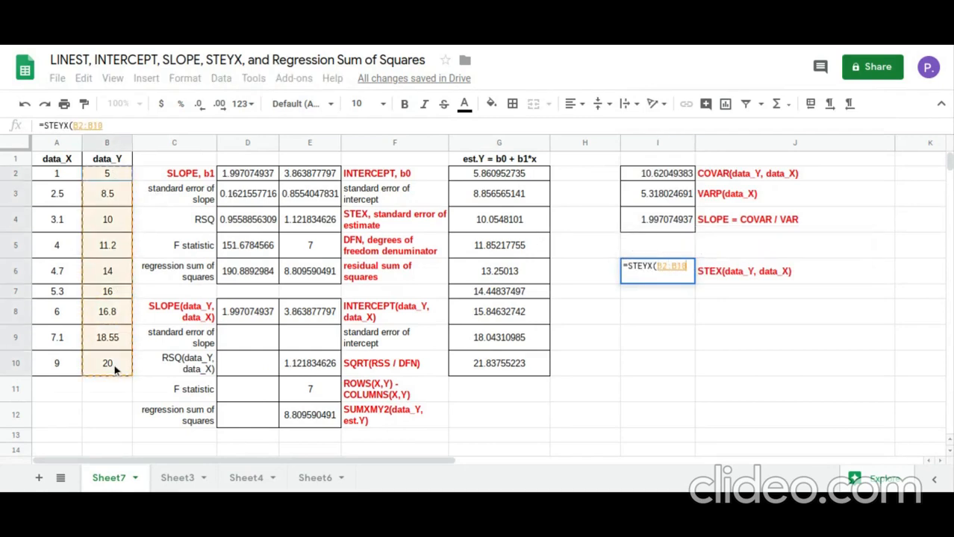
type(",")
left_click(70, 173)
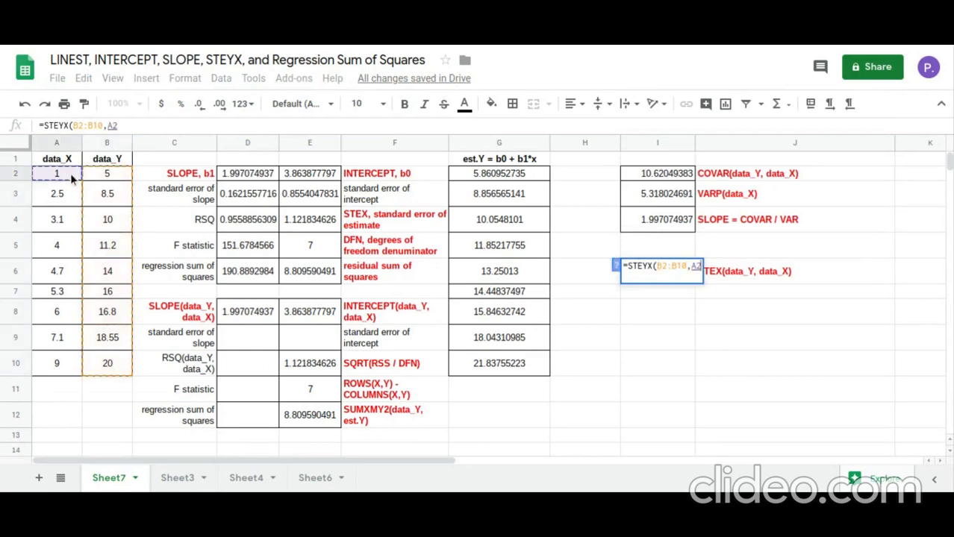
left_click_drag(71, 174, 73, 367)
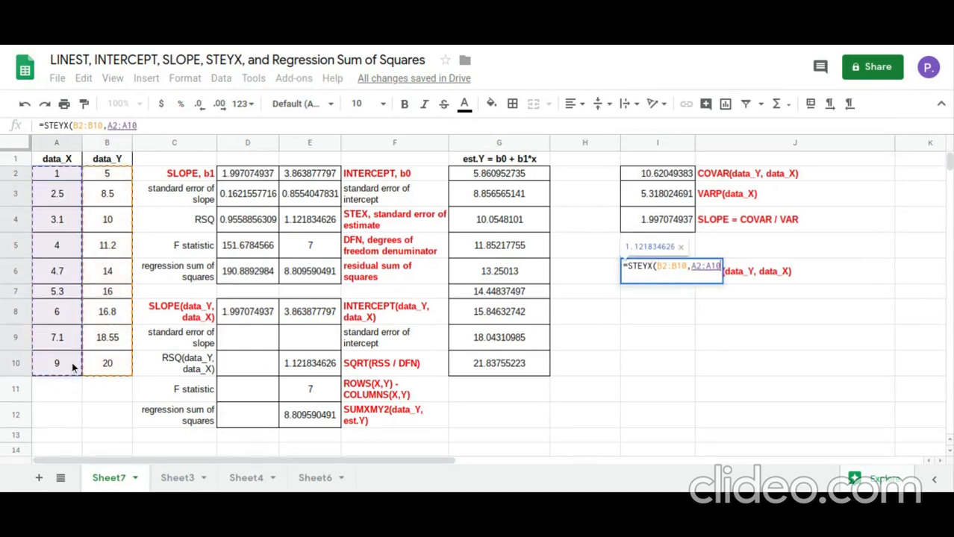
key("Return")
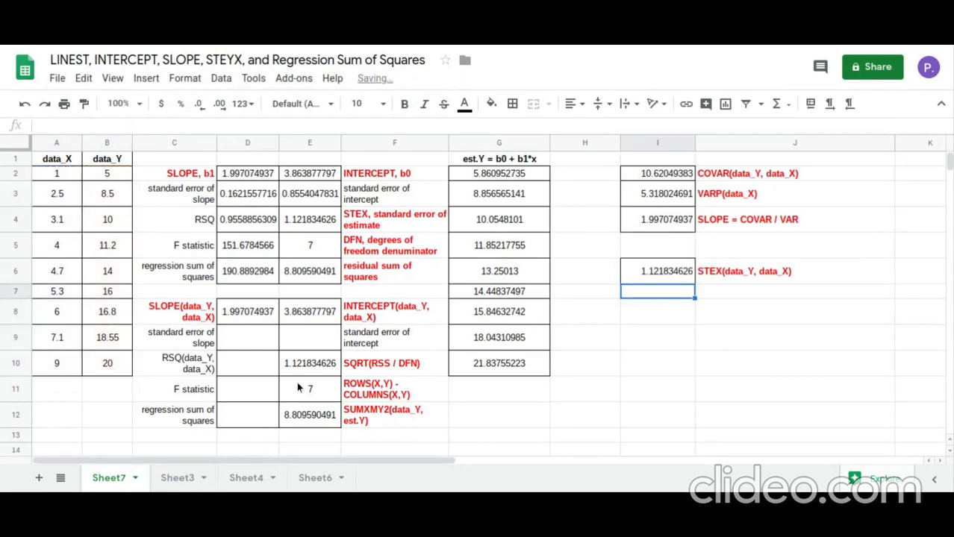
left_click(660, 271)
left_click(320, 228)
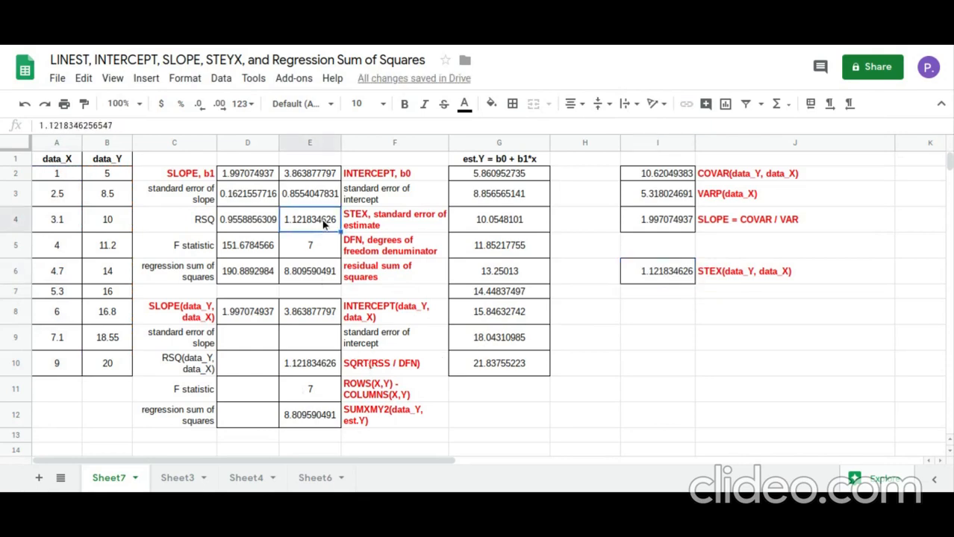
left_click(329, 377)
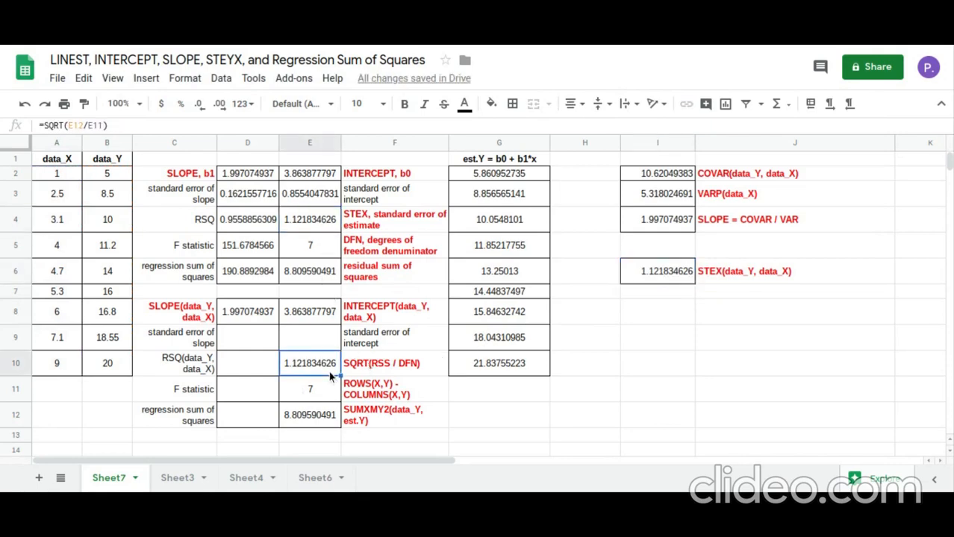